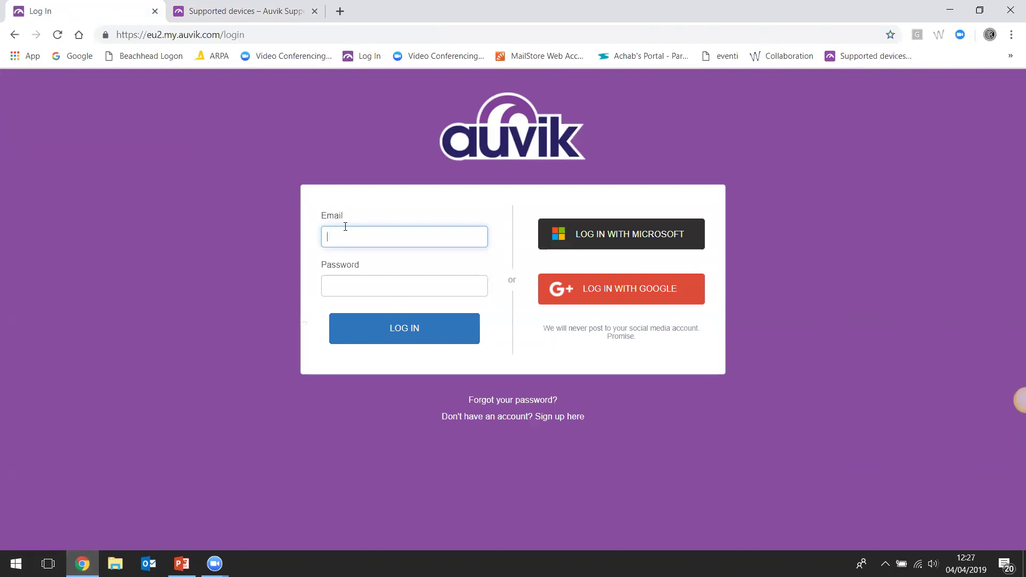
Log in to the Auvik console with the account e-mail and password to reach the 4-client list
click(364, 281)
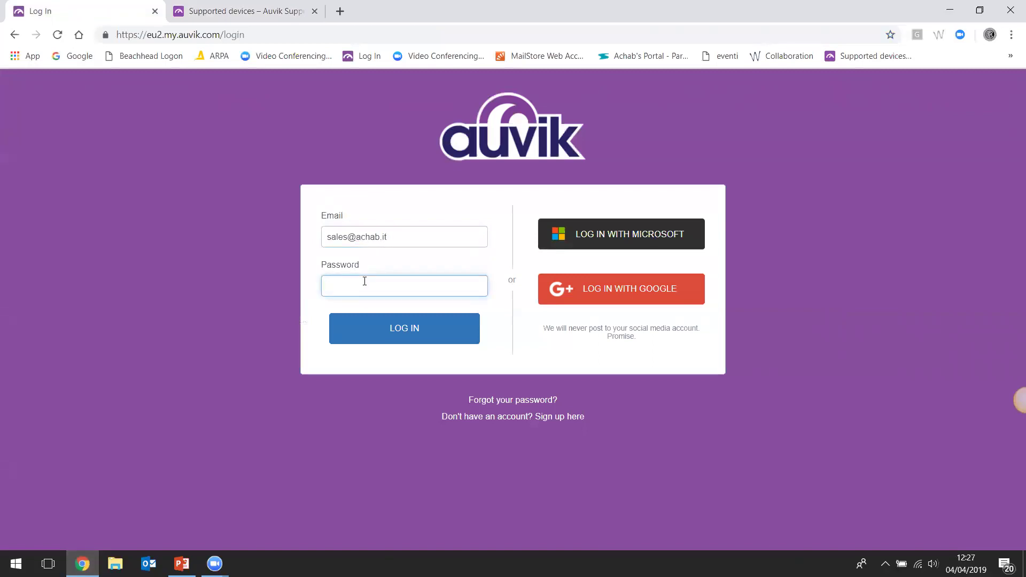
text(•••••••••)
click(386, 327)
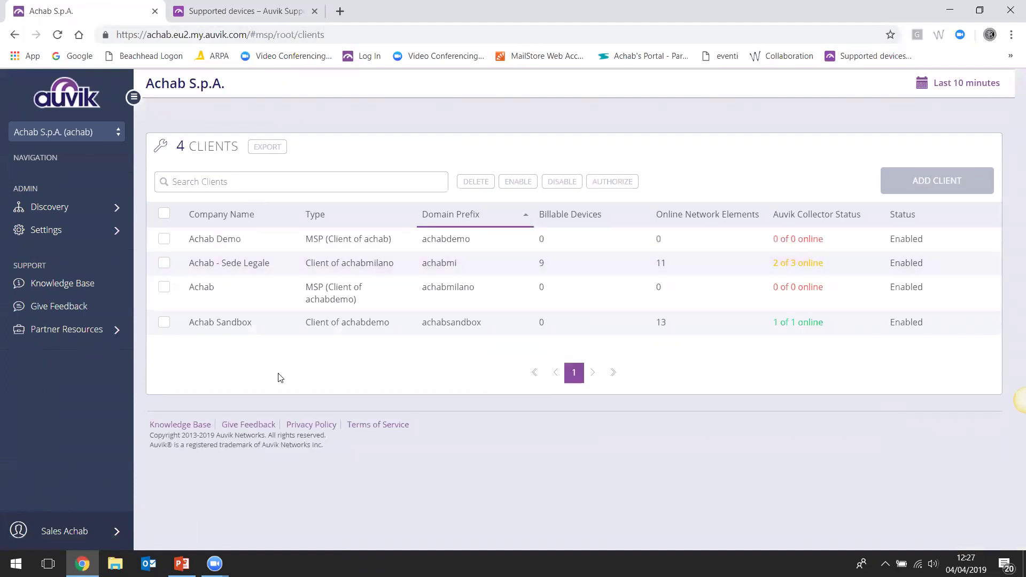
mouse_move(181, 564)
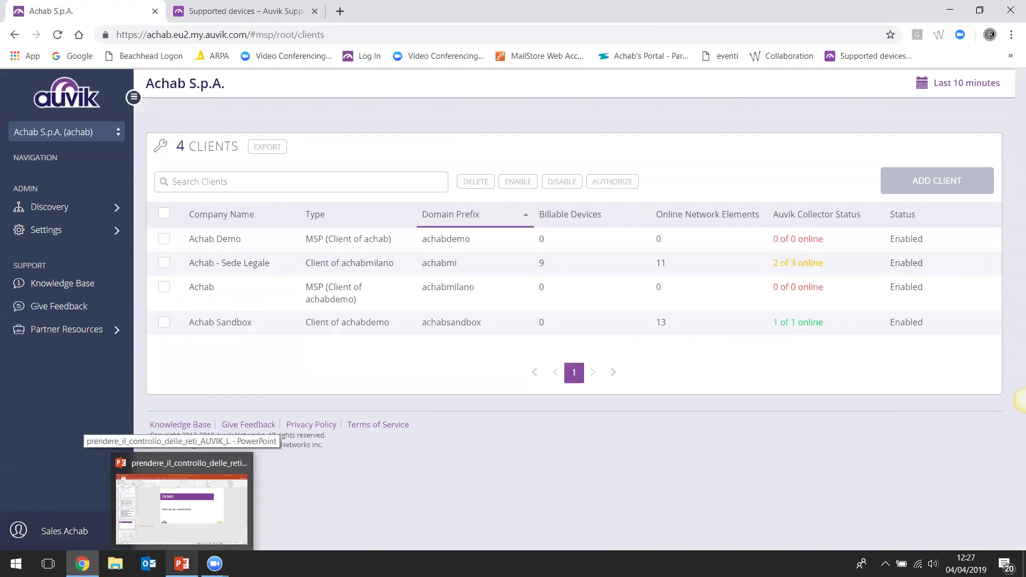
click(184, 511)
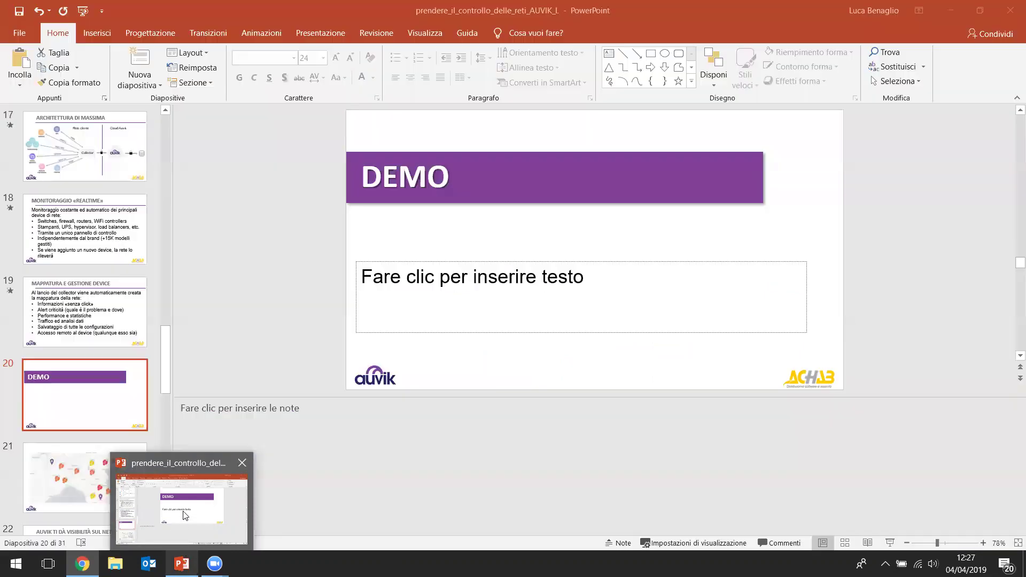
click(95, 479)
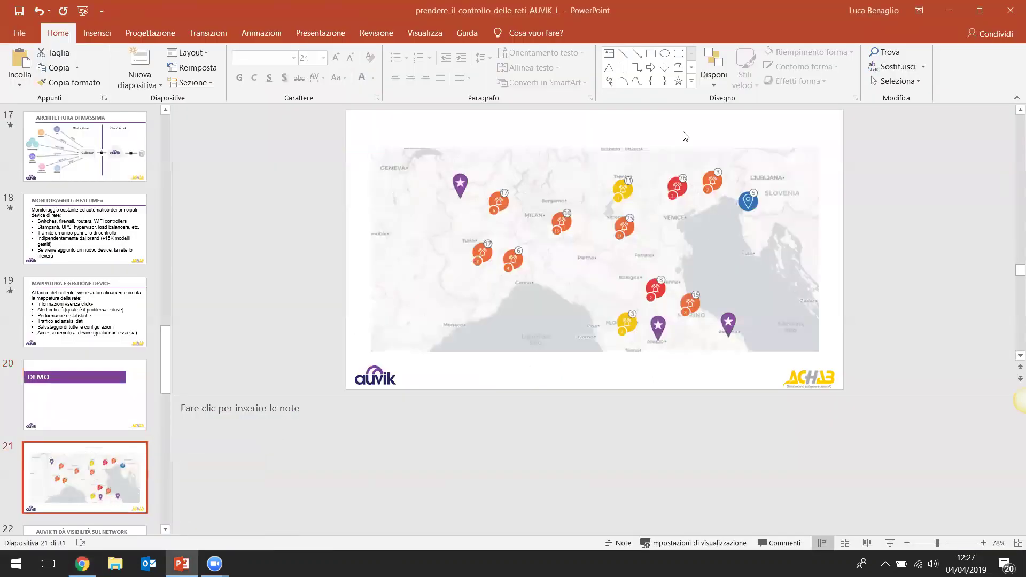
click(889, 542)
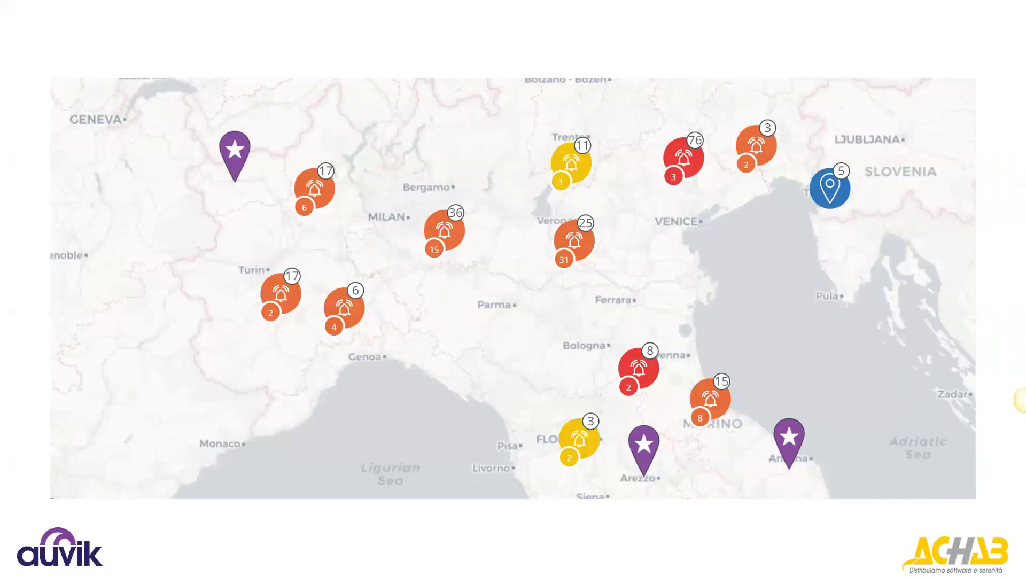
key(Escape)
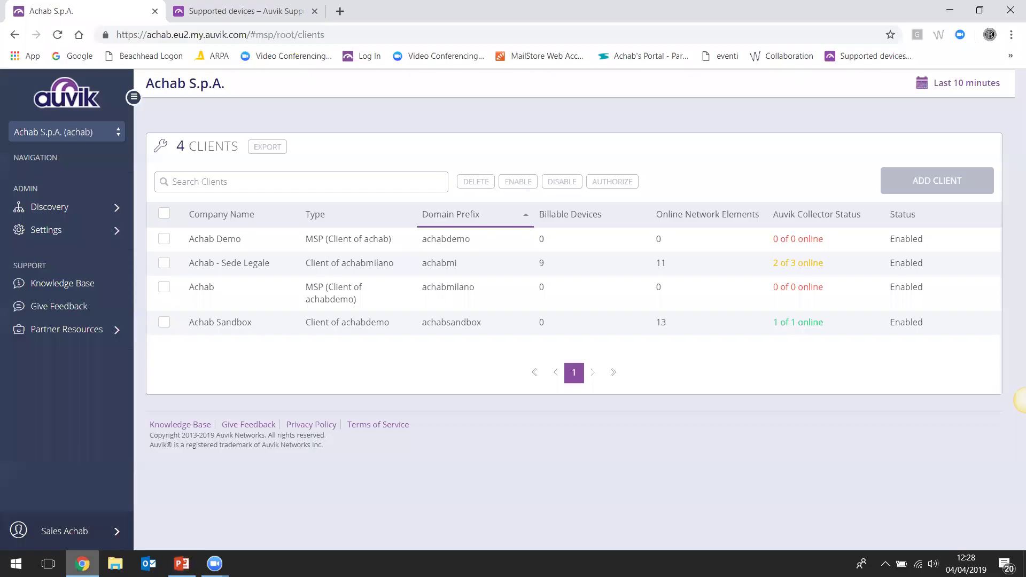
Switch from the clients page to the Achab Sandbox client listed under Achab Demo
click(81, 564)
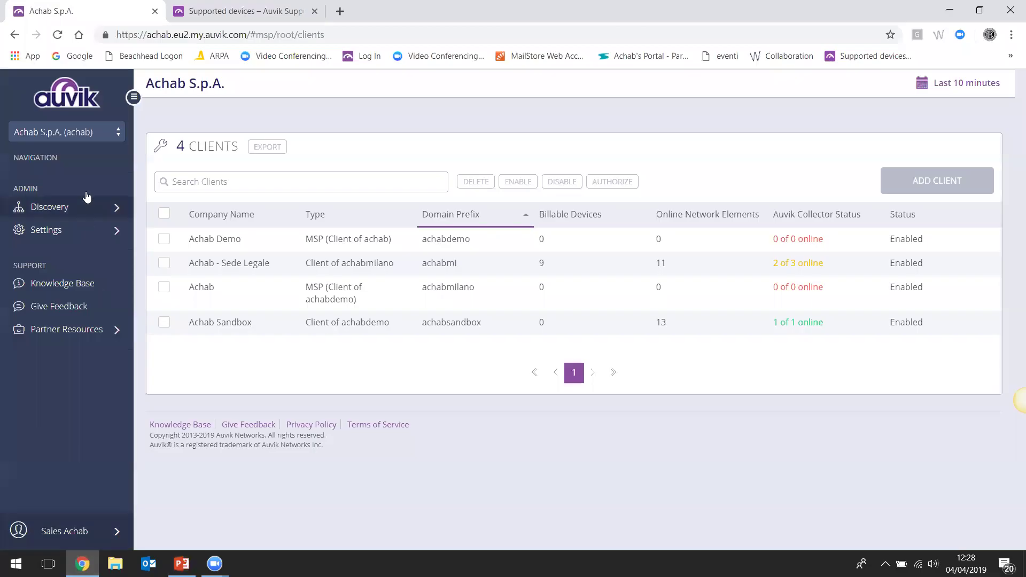
click(116, 133)
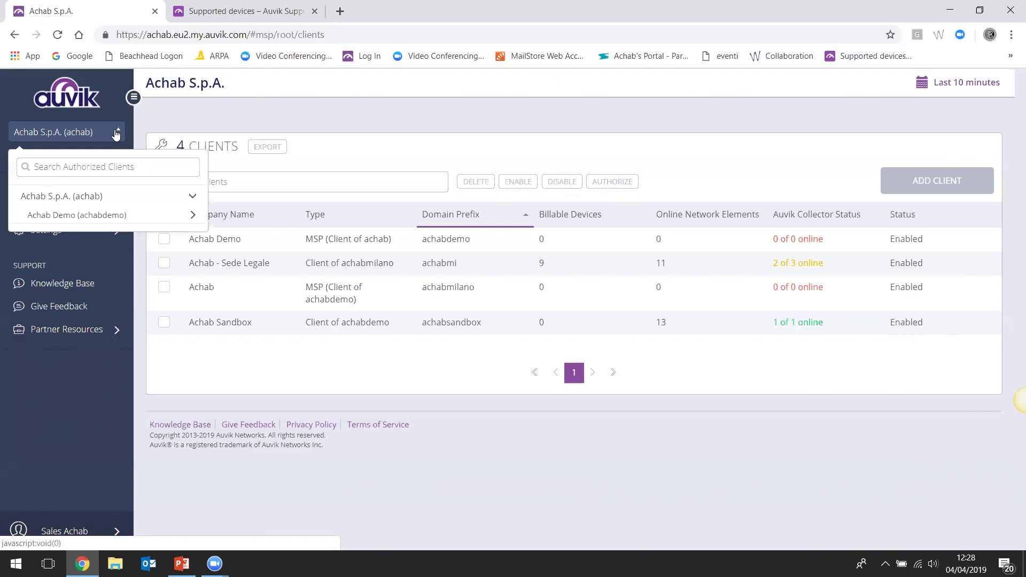
click(193, 215)
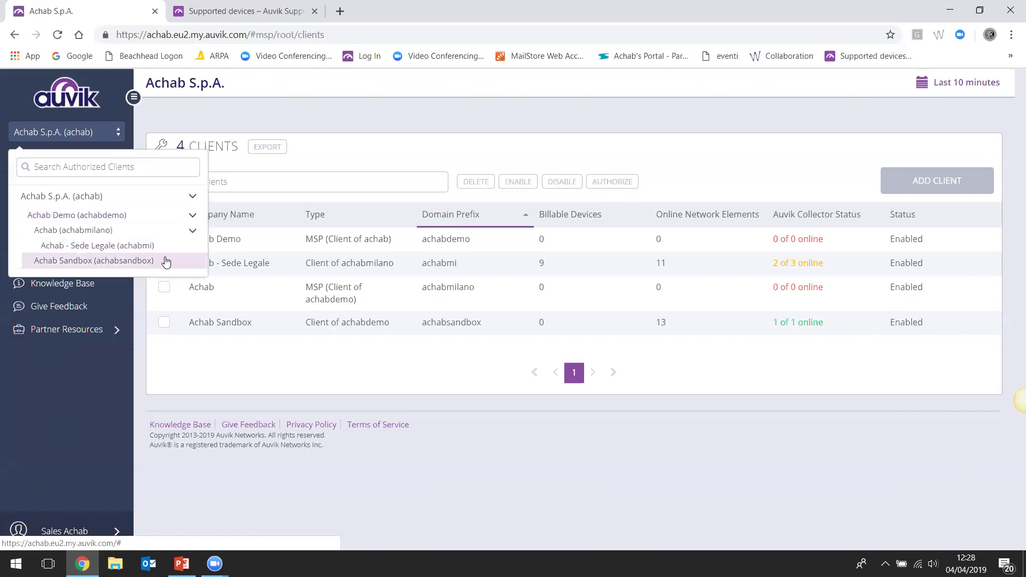
click(165, 261)
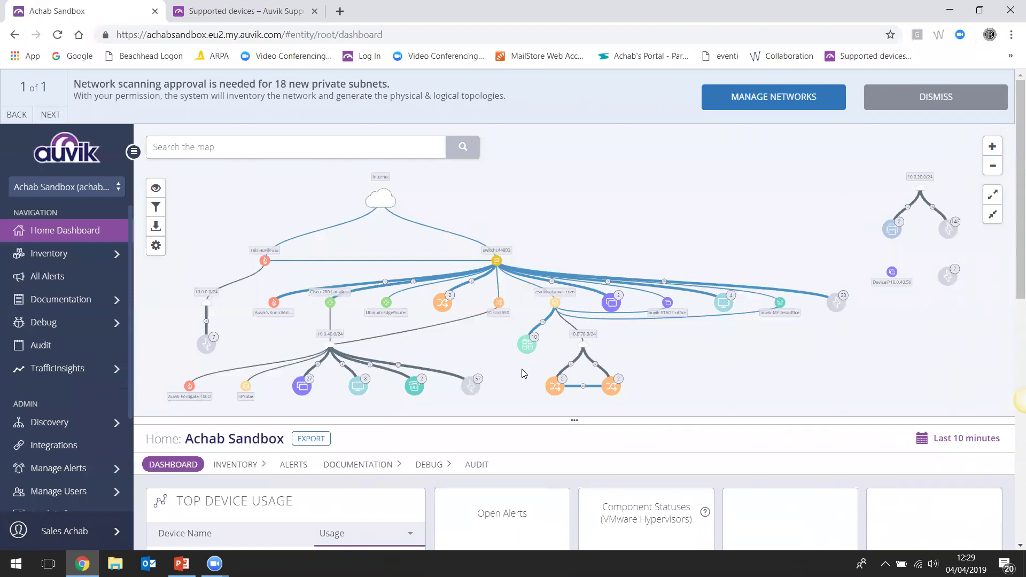
Shift the map splitter up and back down to inspect the Achab Sandbox network map nodes
drag(571, 393, 543, 139)
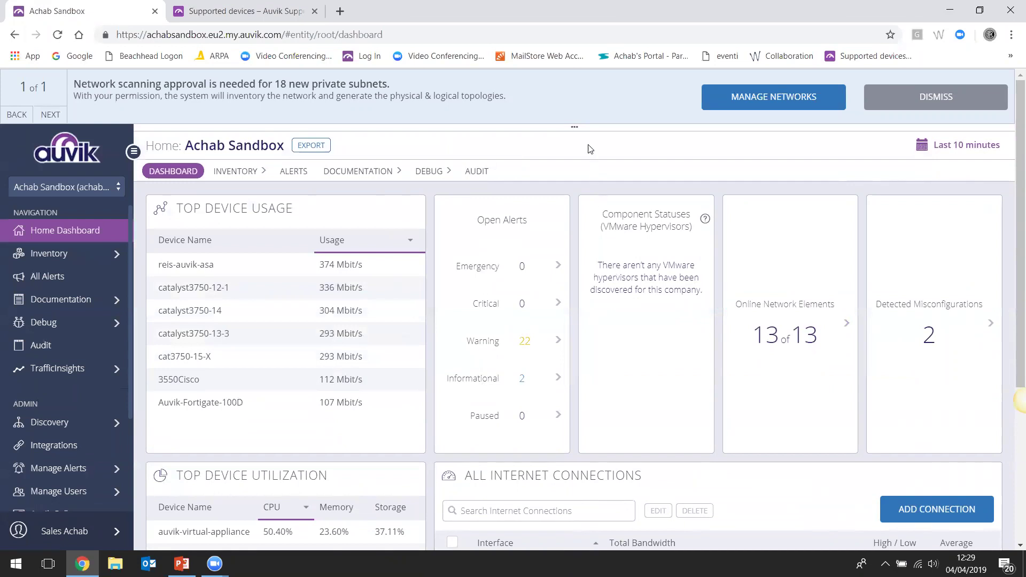
drag(575, 126, 593, 436)
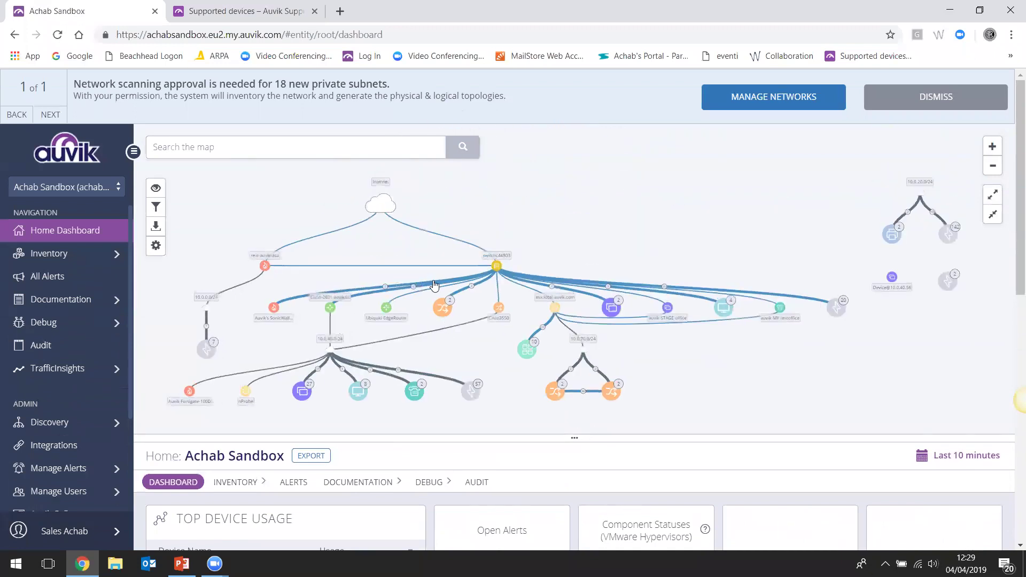
mouse_move(440, 269)
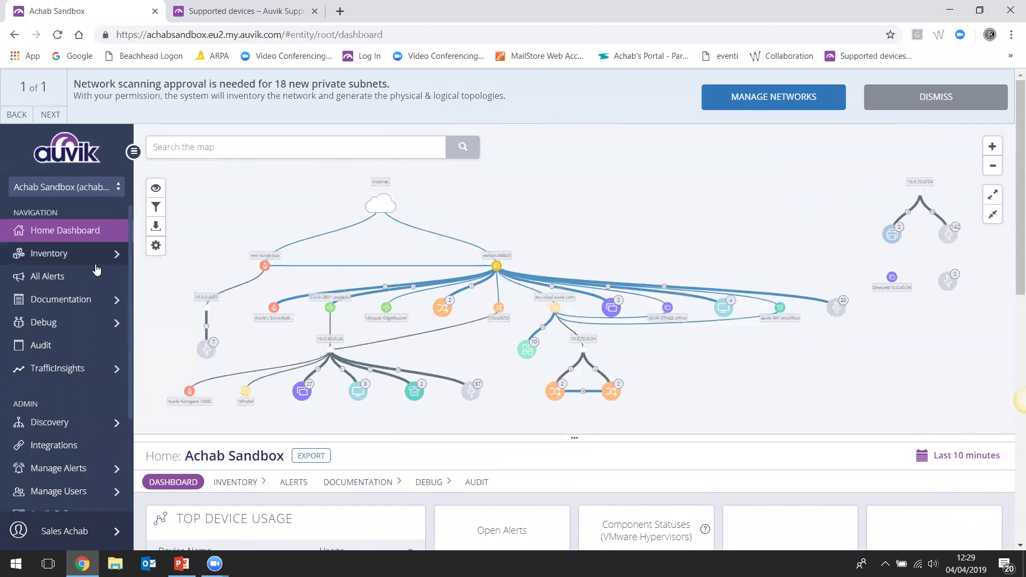
mouse_move(267, 272)
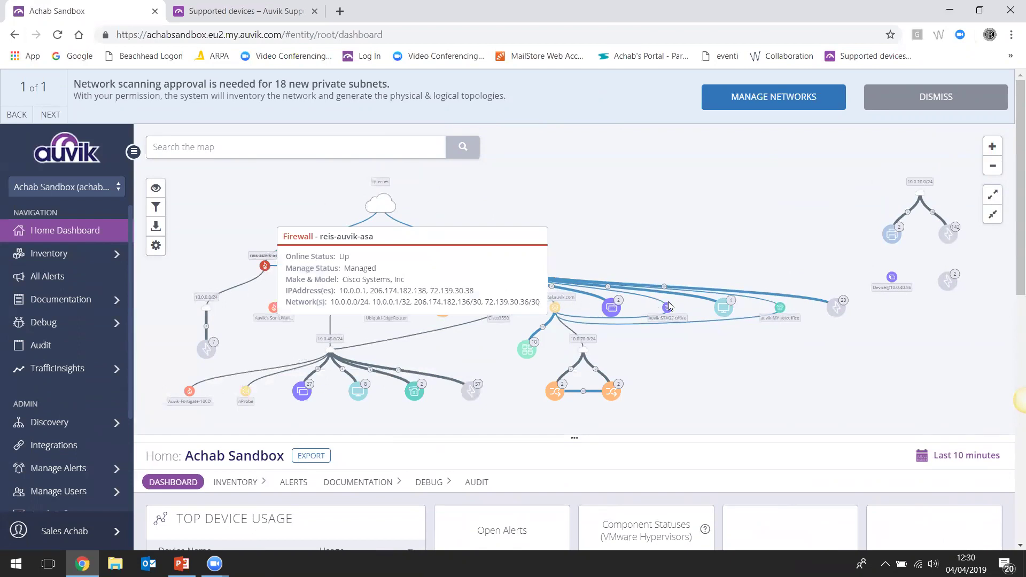
mouse_move(669, 311)
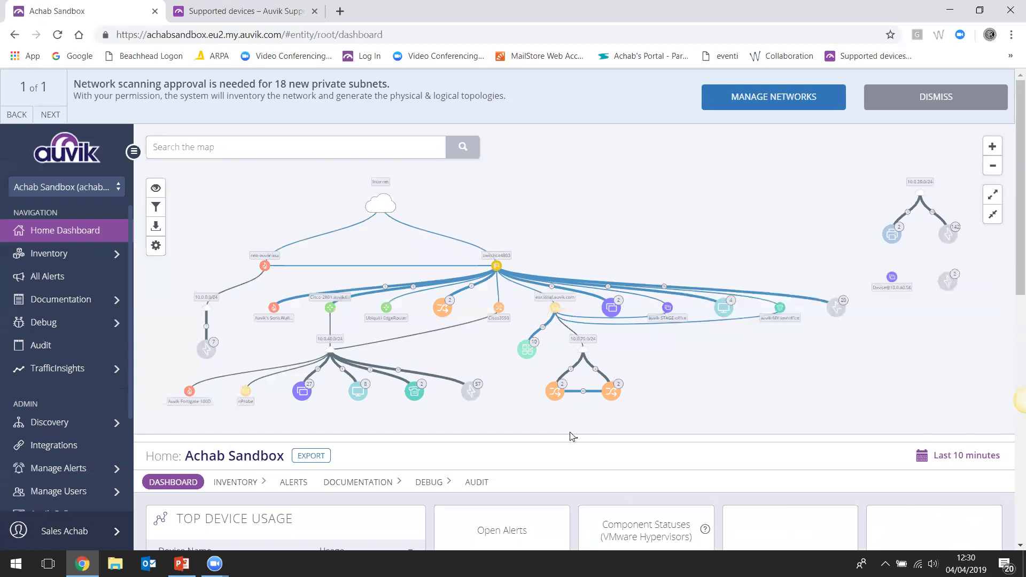
Collapse the map and scroll through the widgets: 22 warnings, 13/13 elements online, 2 misconfigurations
drag(572, 438, 571, 139)
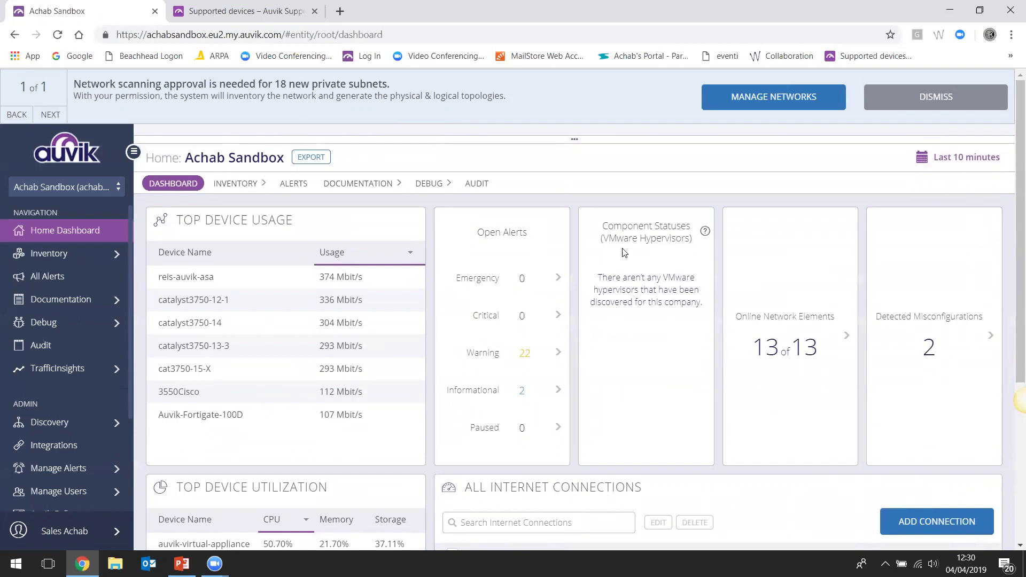
scroll(335, 301, down, 1)
scroll(335, 301, down, 2)
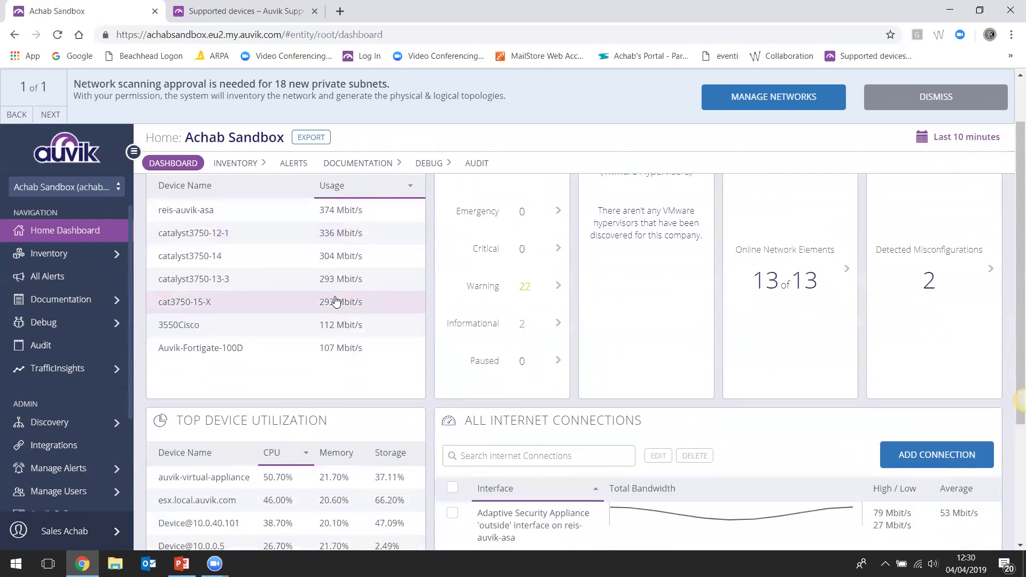
scroll(331, 351, down, 1)
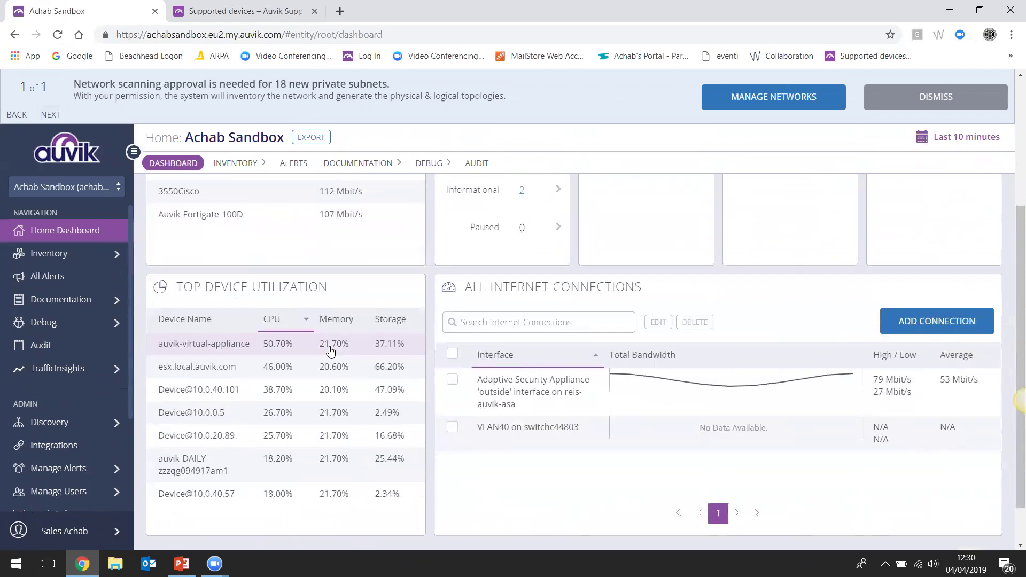
scroll(339, 373, up, 2)
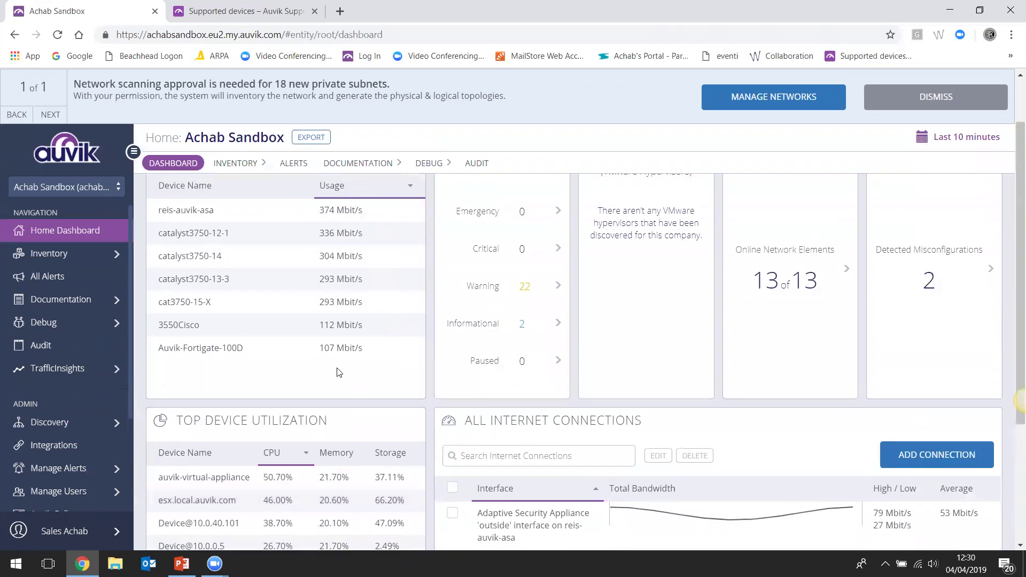
scroll(414, 345, up, 1)
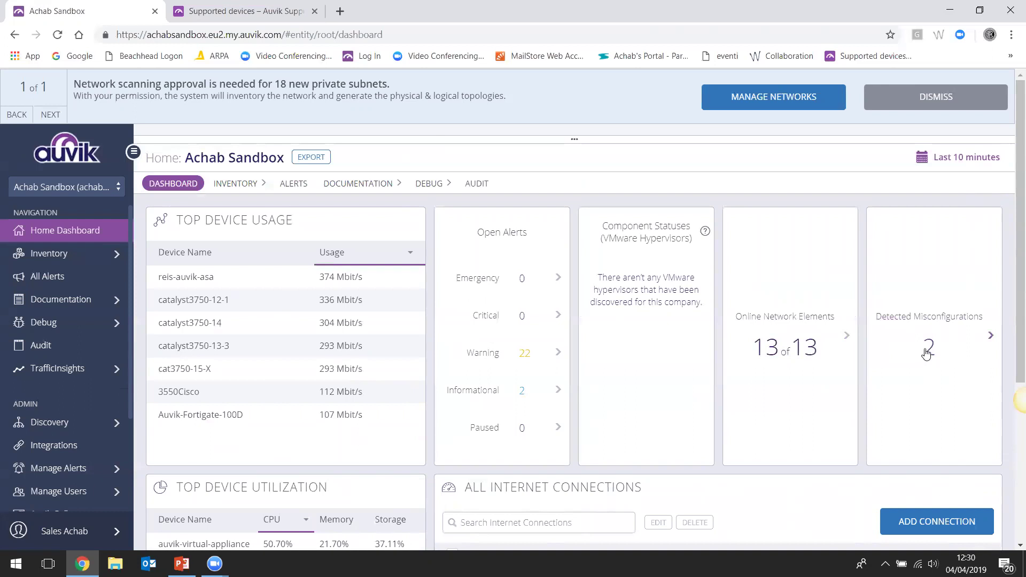
Review the two Trunk Port Not Shared misconfigurations, close the list, and re-expand the network map
click(928, 353)
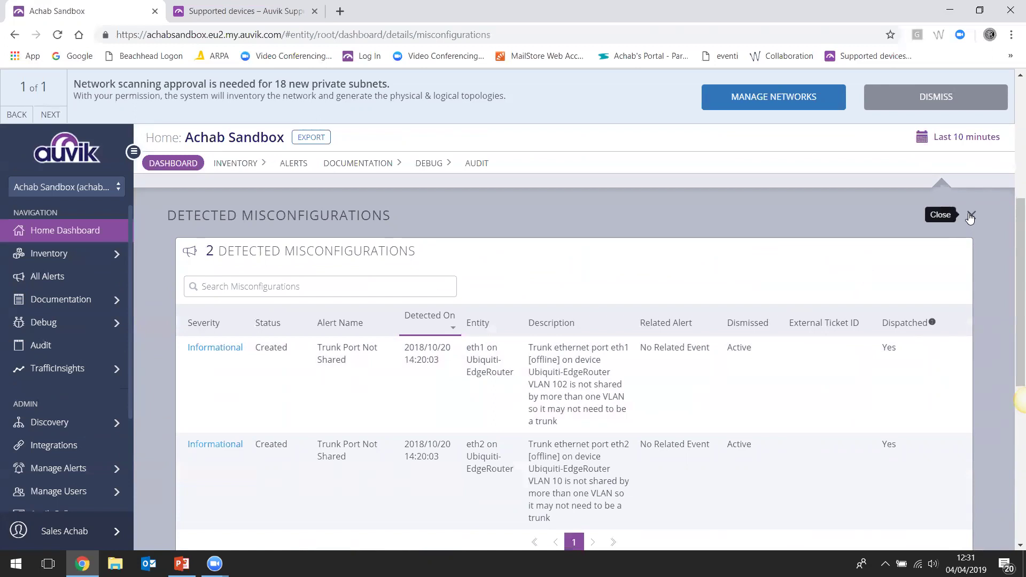
click(970, 216)
scroll(408, 270, up, 5)
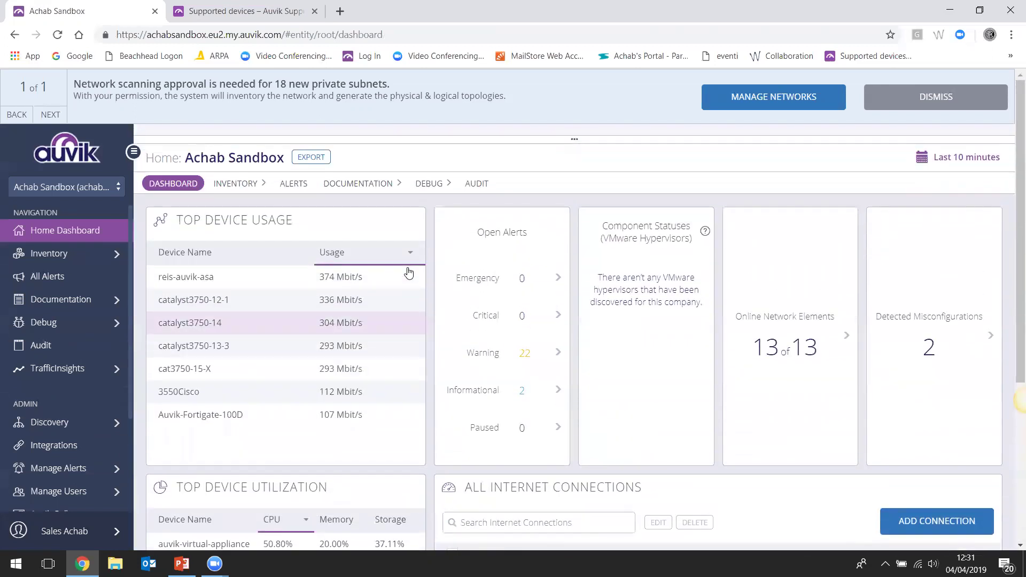
drag(574, 139, 570, 409)
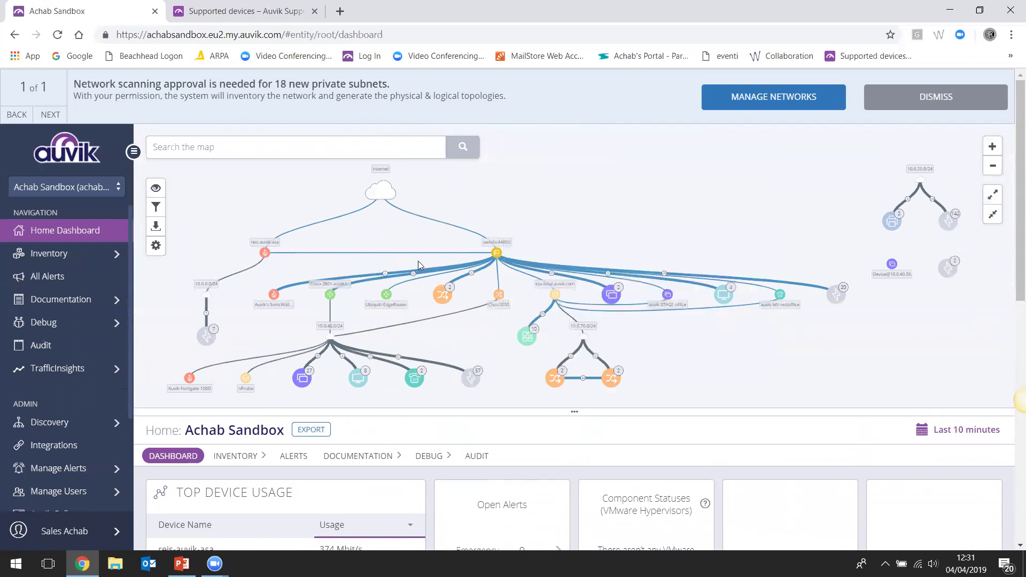
Open the switchc44803 stack from the map and collapse the map to show its Stack dashboard
click(497, 256)
drag(580, 413, 600, 131)
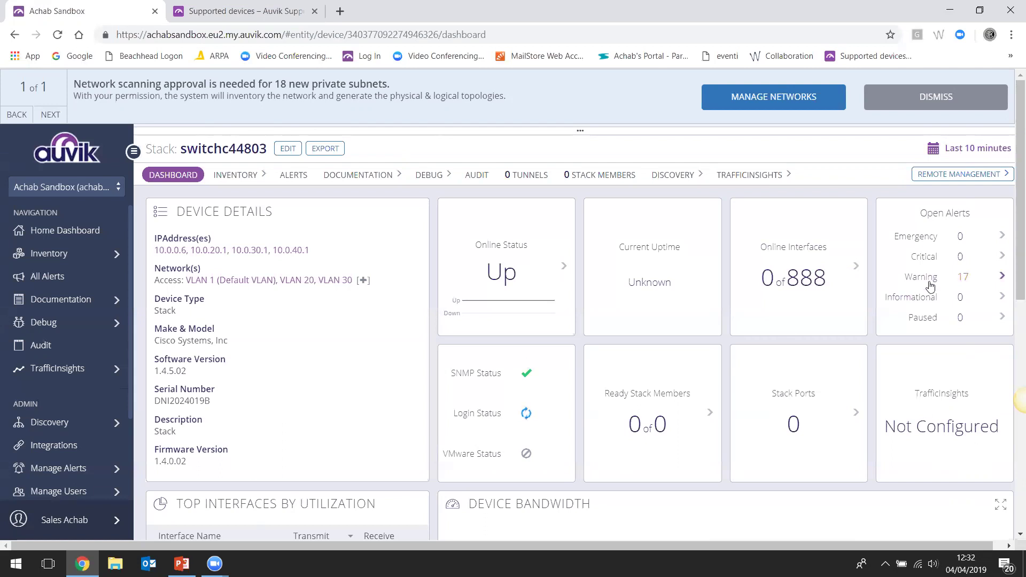
click(950, 278)
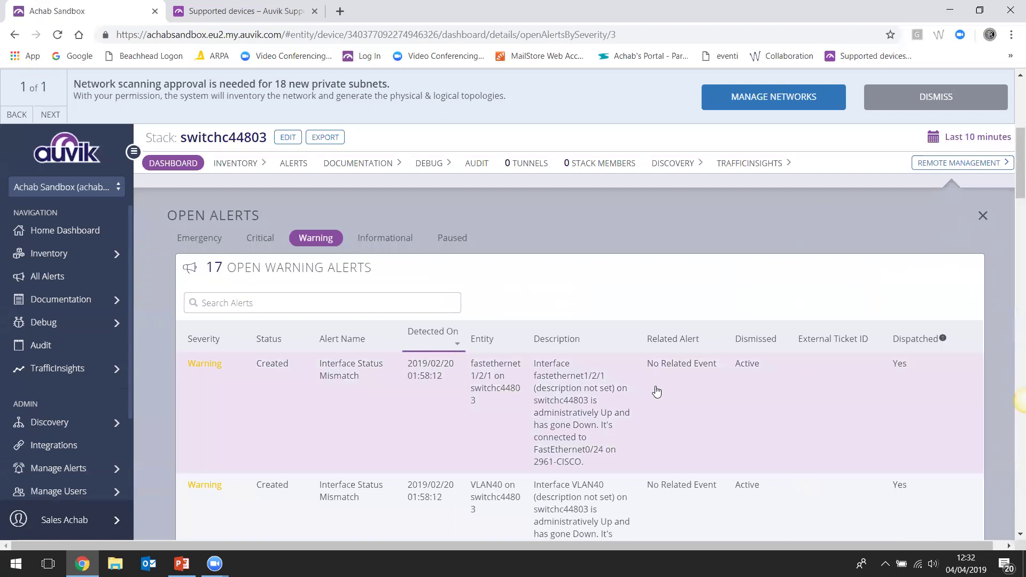
scroll(657, 387, down, 1)
scroll(902, 272, up, 2)
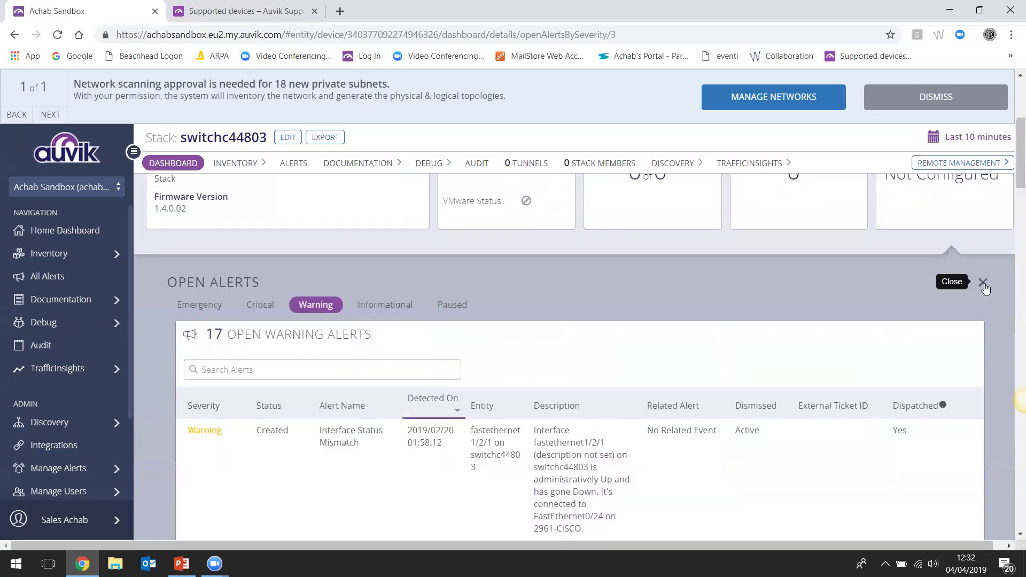
click(981, 285)
scroll(794, 352, down, 4)
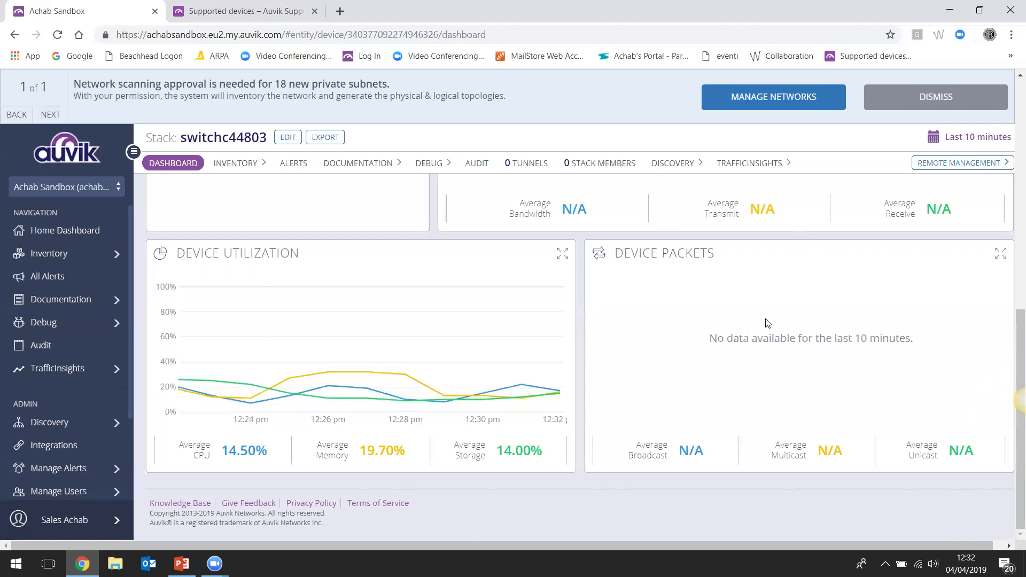
Launch a Remote Browser session to switchc44803 in a new tab, then return to its dashboard
click(960, 164)
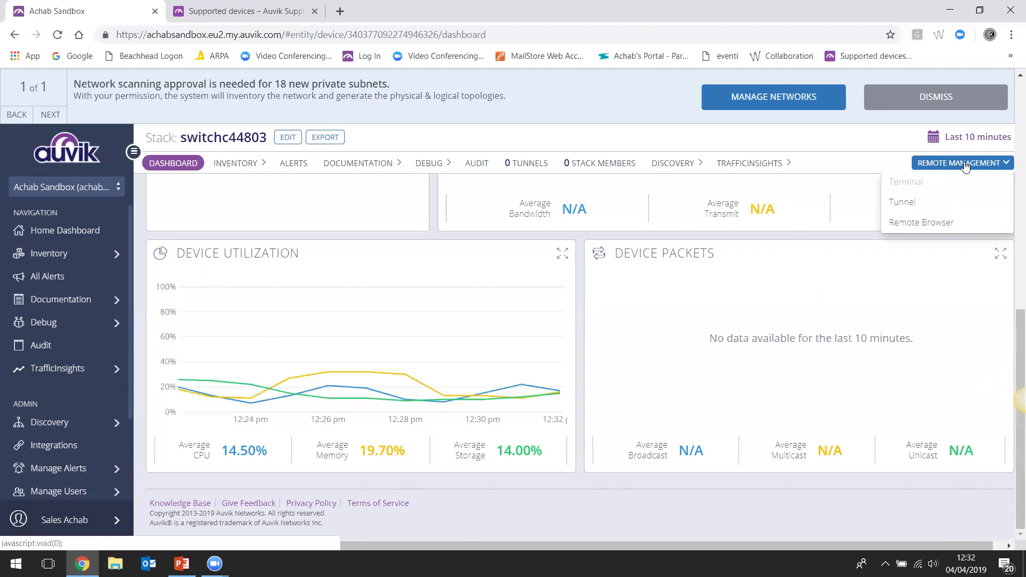
click(943, 222)
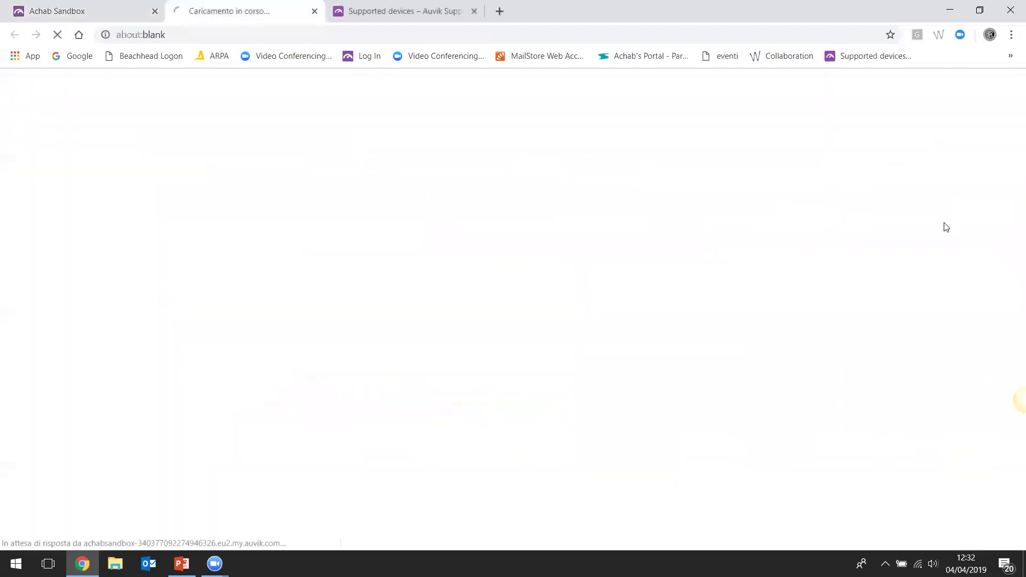
click(97, 9)
Bring up the Tunnel settings for the switch and dismiss them without connecting
click(931, 164)
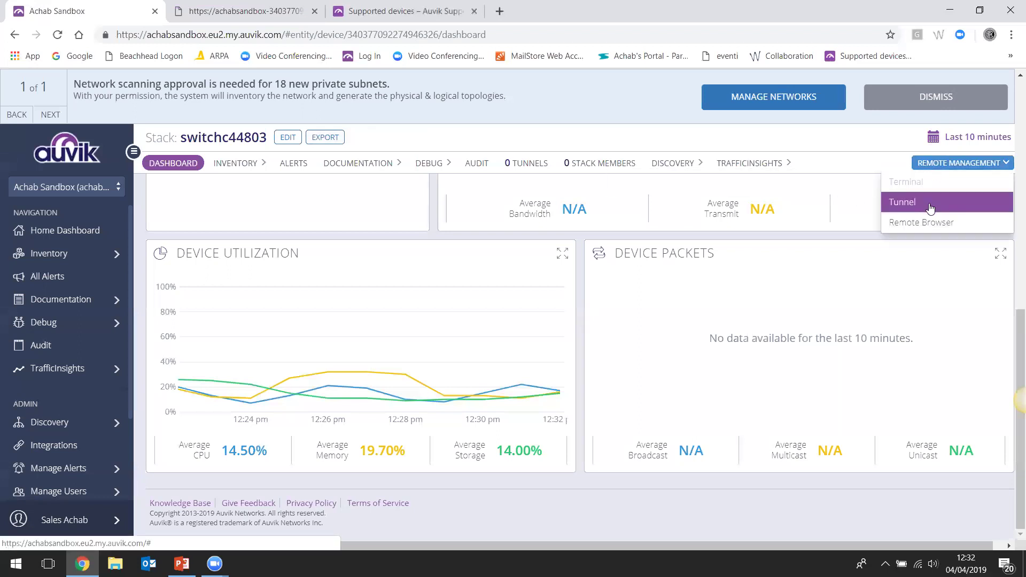
click(928, 204)
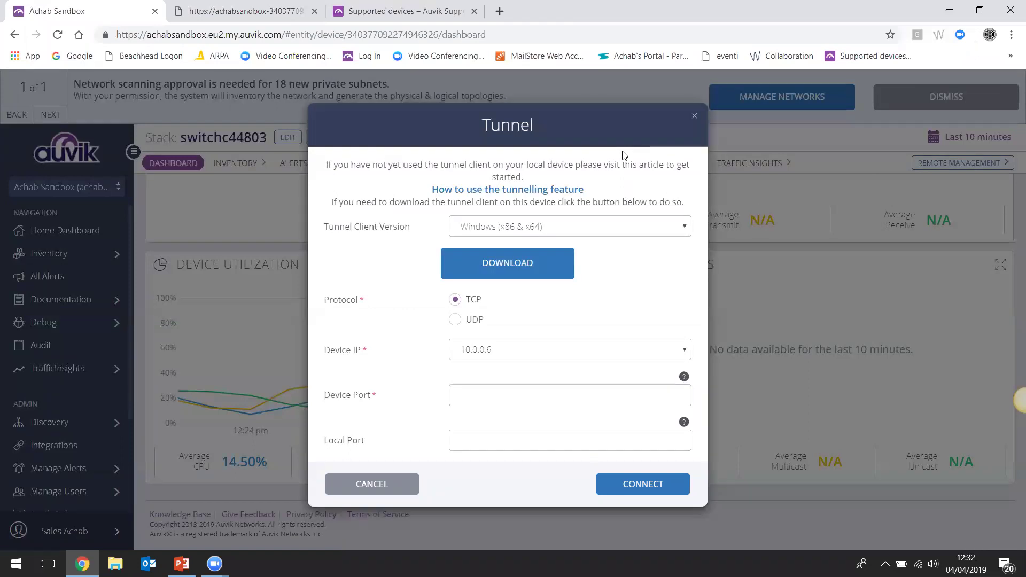
click(694, 119)
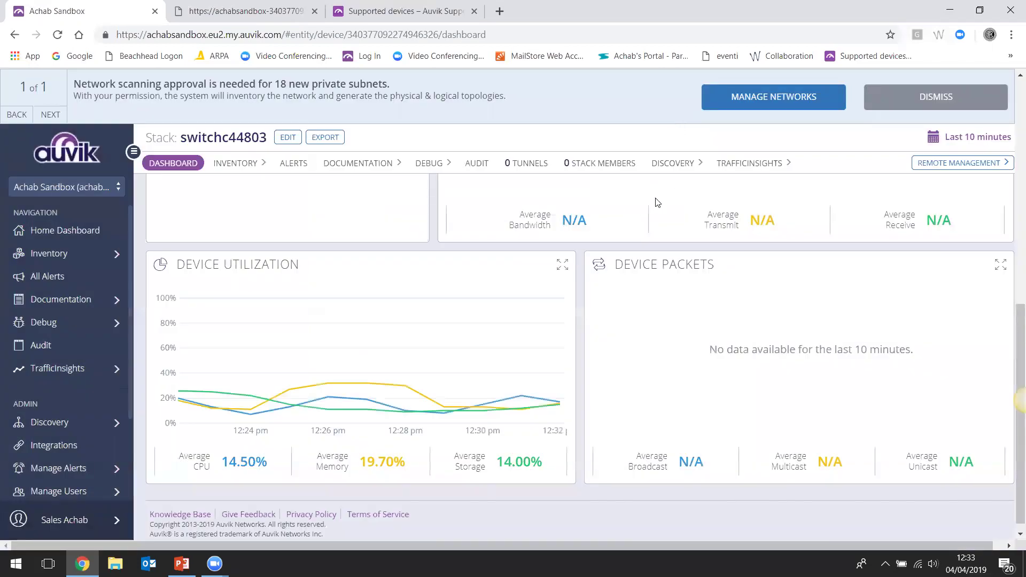
Show the switchc44803 Documentation > Configurations page (0 configurations) with the network map expanded above
scroll(708, 212, up, 1)
scroll(707, 212, up, 2)
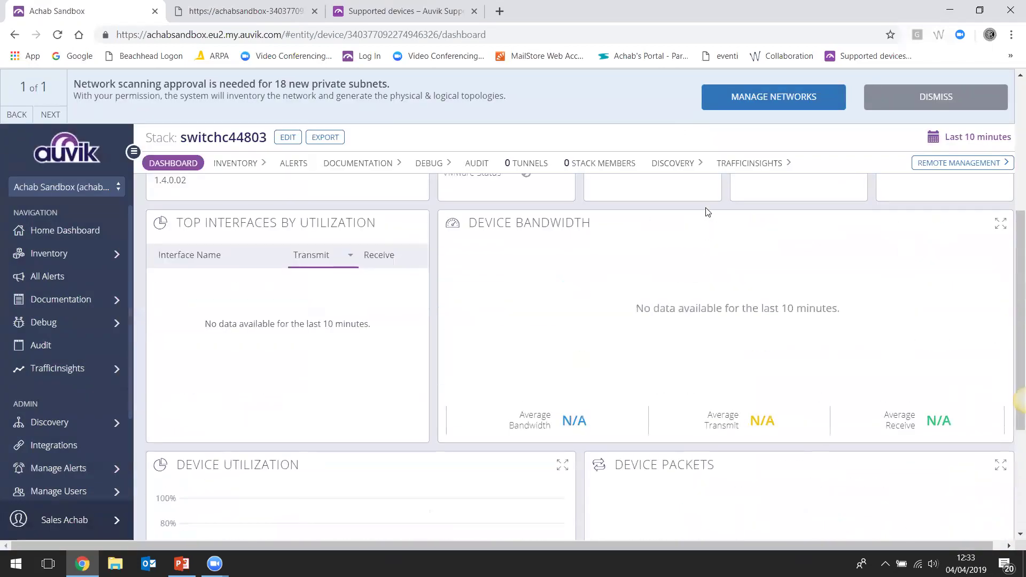
scroll(706, 211, up, 2)
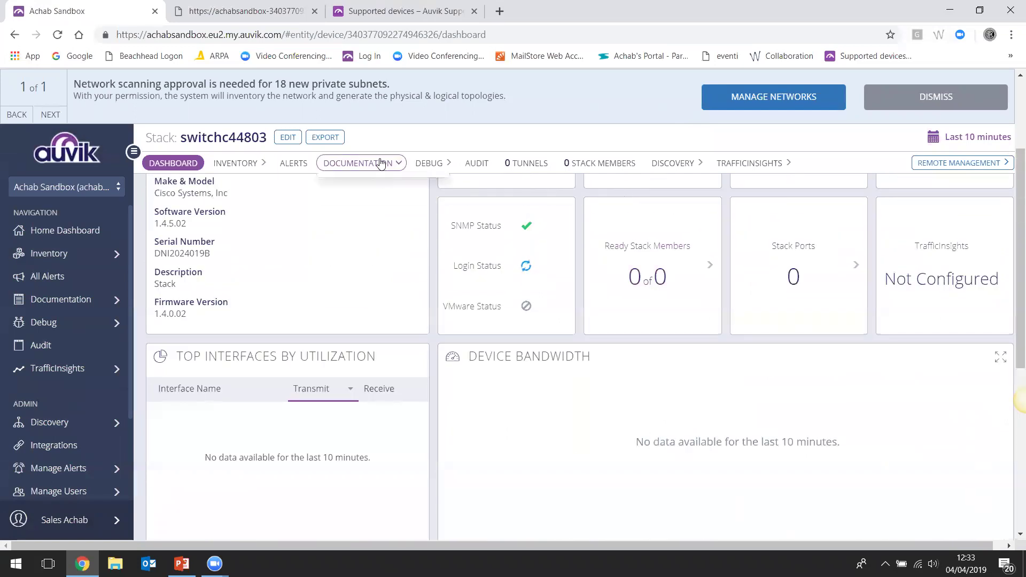
mouse_move(379, 164)
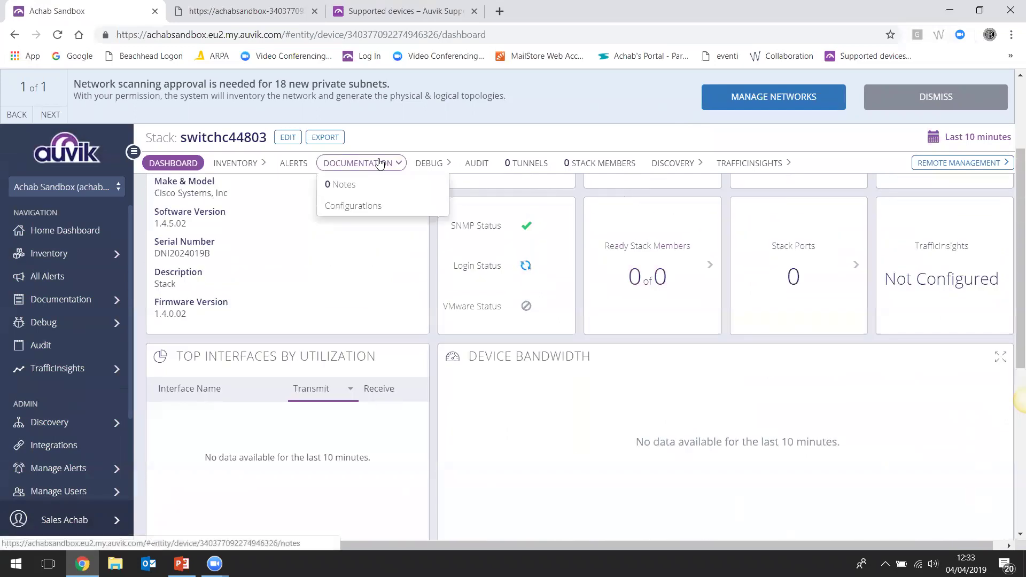
click(380, 208)
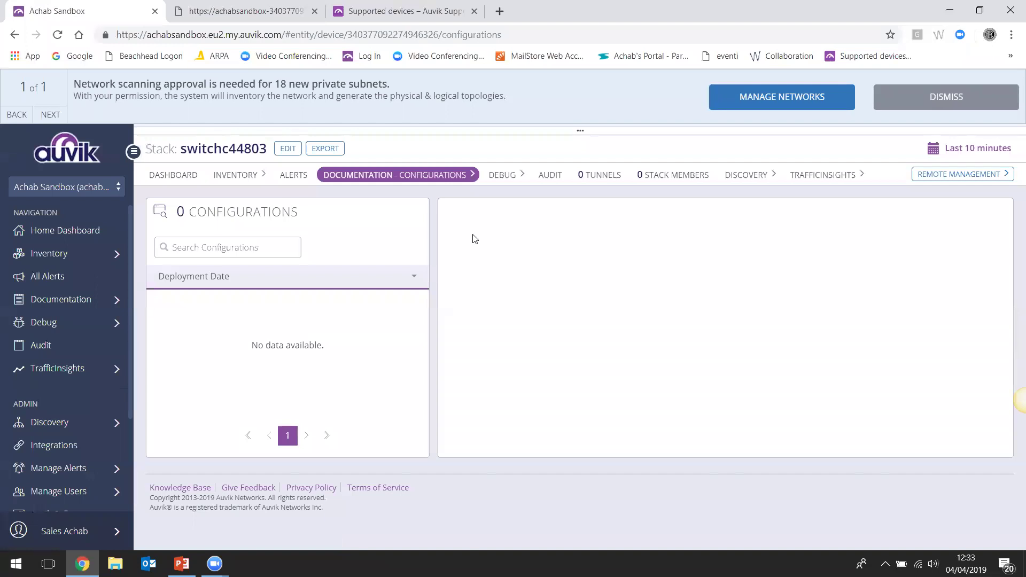
drag(579, 131, 565, 394)
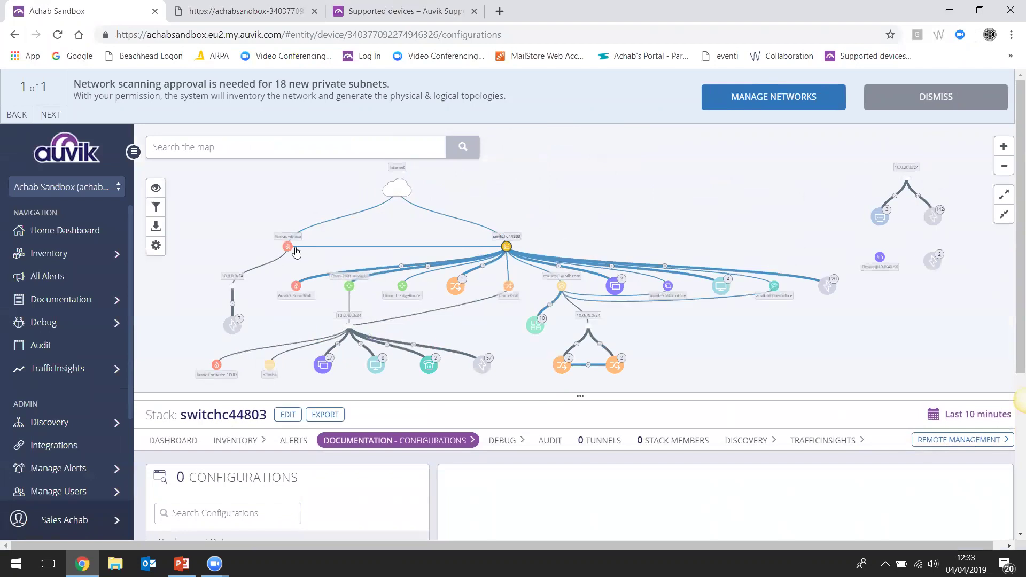
Show reis-auvik-asa's Documentation > Configurations, displaying its Nov 3, 2018 running config (ASA 9.6(1)), map collapsed
click(288, 246)
mouse_move(359, 440)
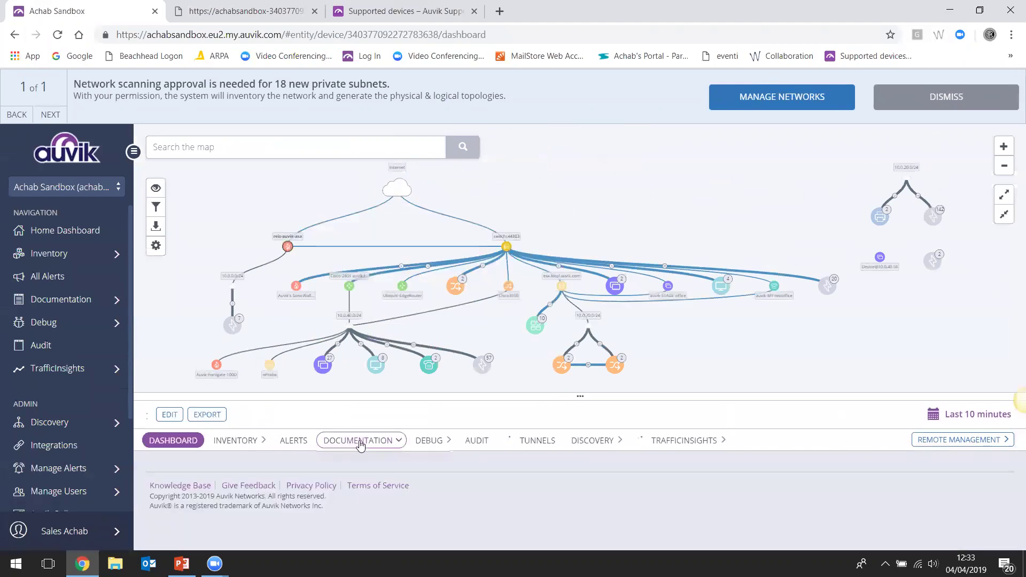
click(355, 465)
click(359, 483)
click(573, 398)
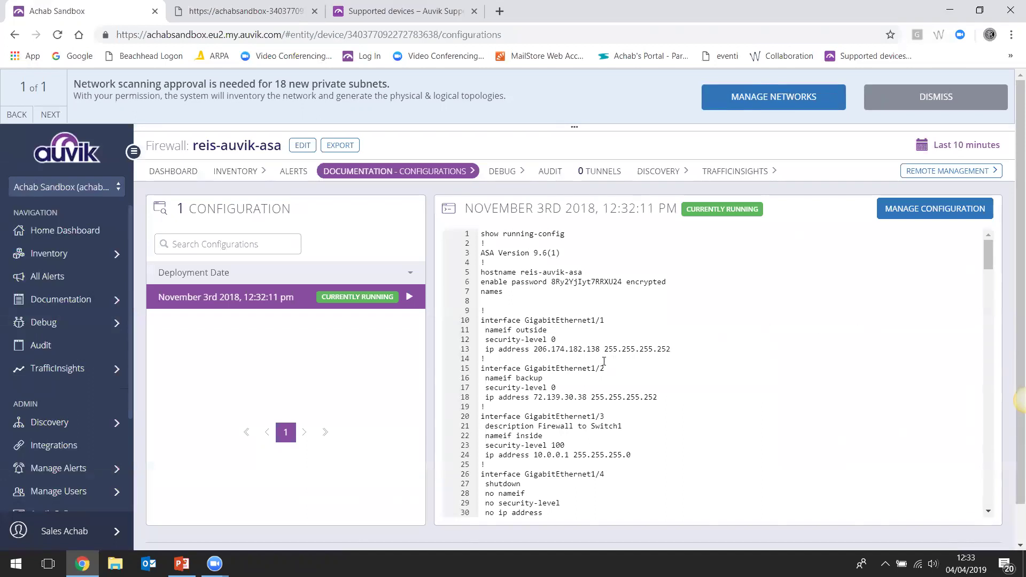
drag(605, 367, 557, 340)
click(633, 333)
click(927, 214)
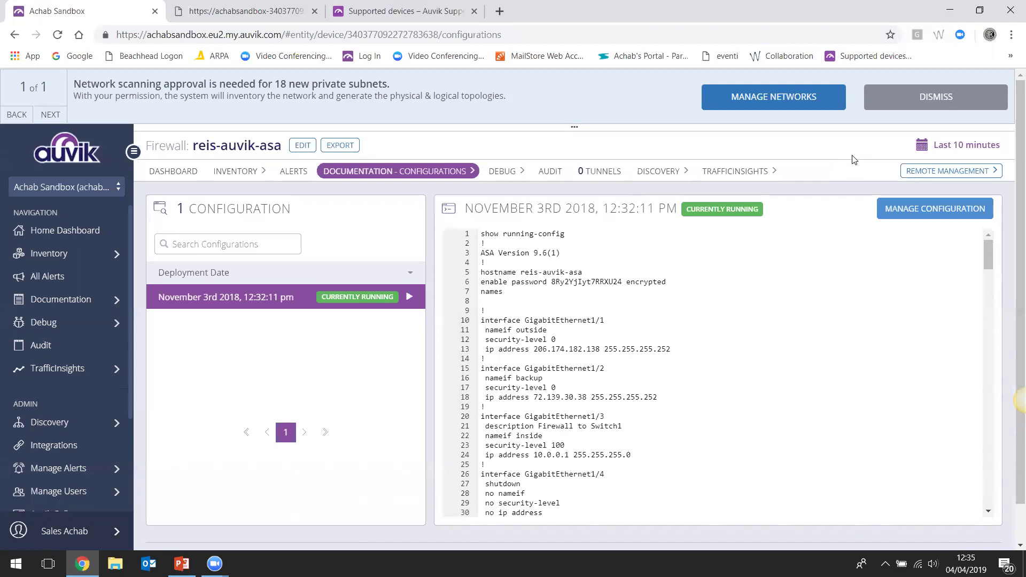
Set the reporting period to Last Week (Mar 28 – Apr 3, 2019) and go to the Dashboard
click(950, 151)
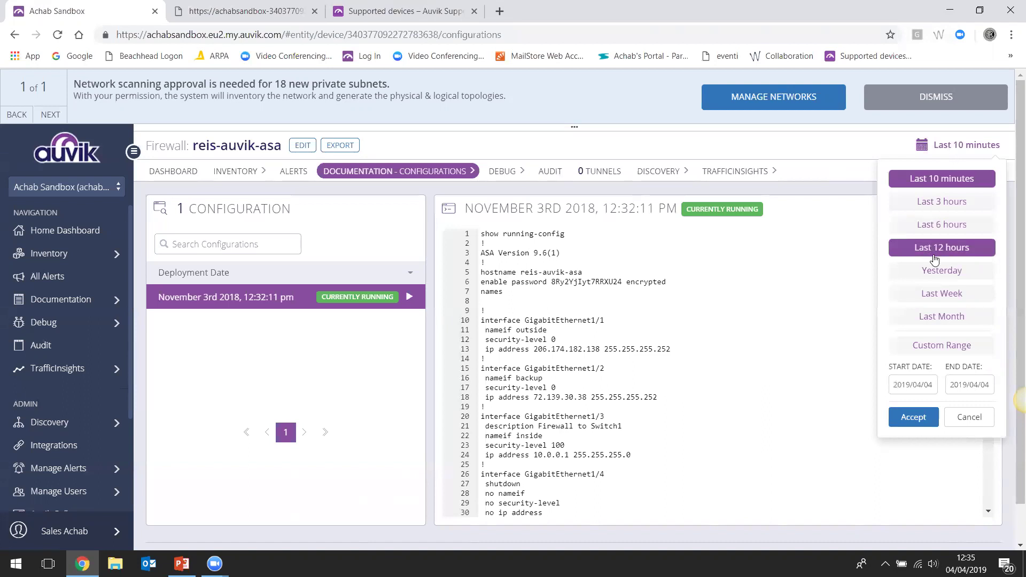
click(945, 290)
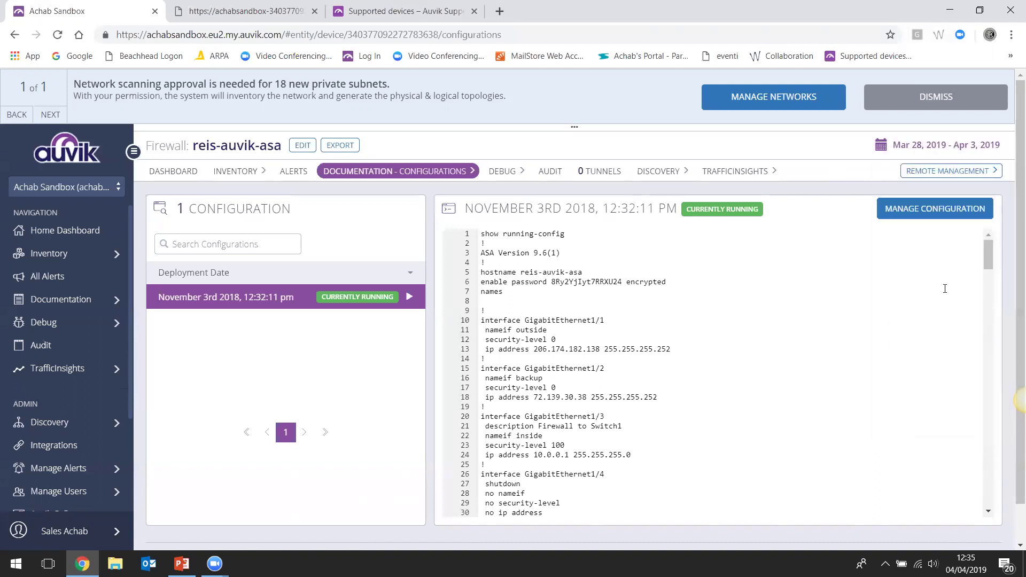
click(166, 171)
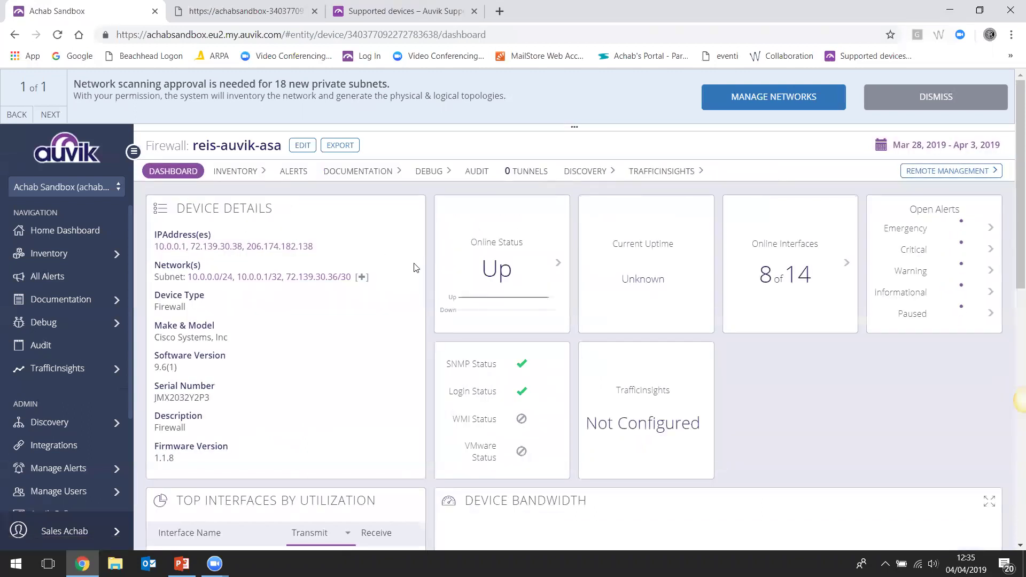
Scroll to the Device Bandwidth chart to read the week's traffic values, then scroll back up
scroll(558, 305, down, 5)
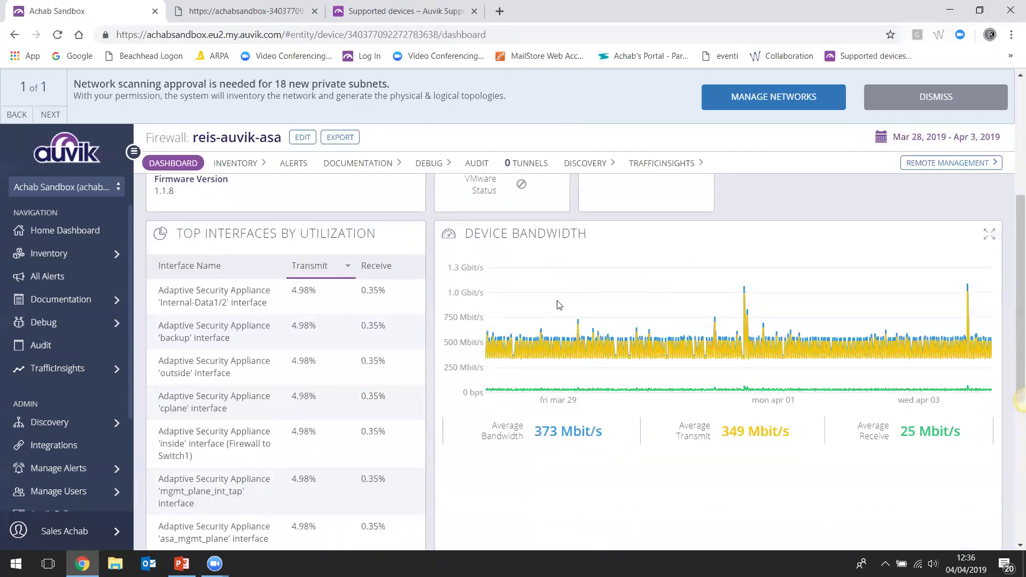
mouse_move(630, 333)
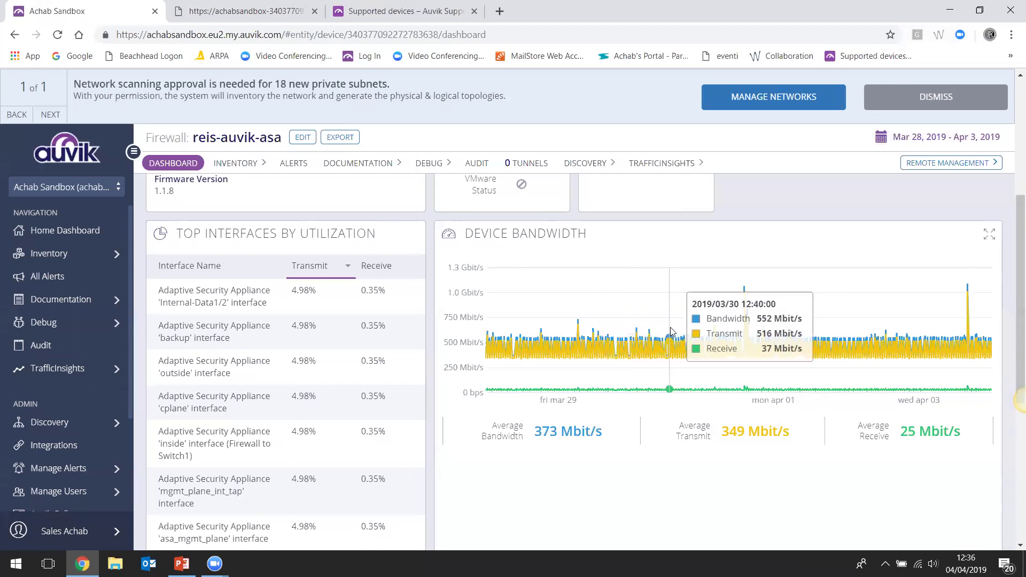
scroll(562, 328, up, 5)
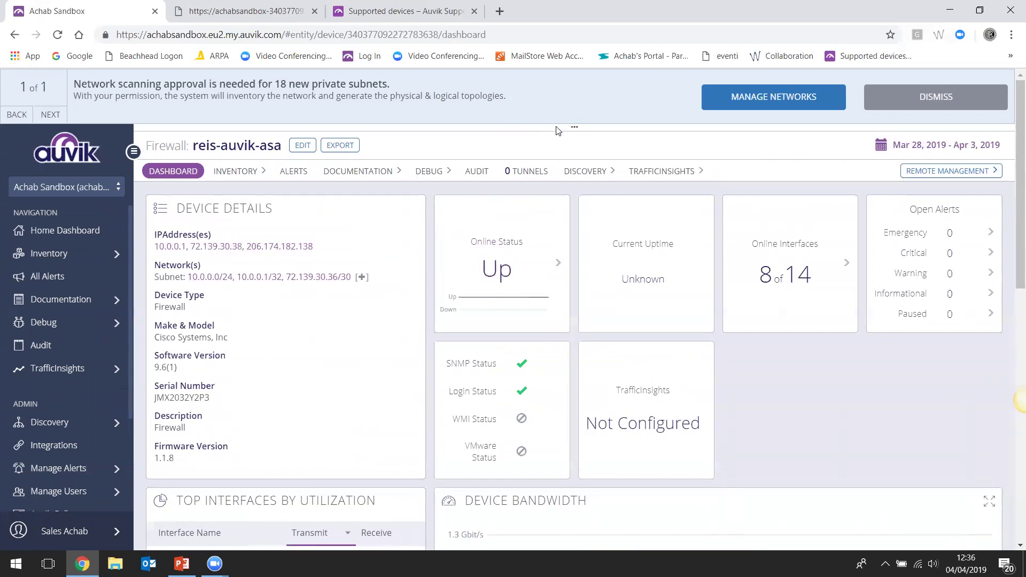
Filter the network map search to 'device type: Printer', highlighting the 2 printers
drag(575, 139, 557, 401)
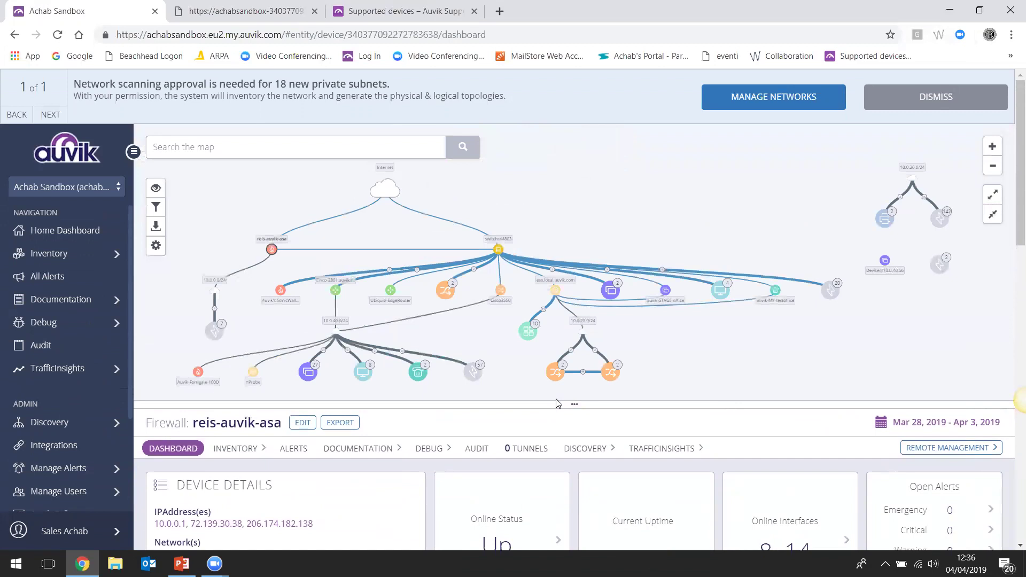
click(325, 151)
text(prin)
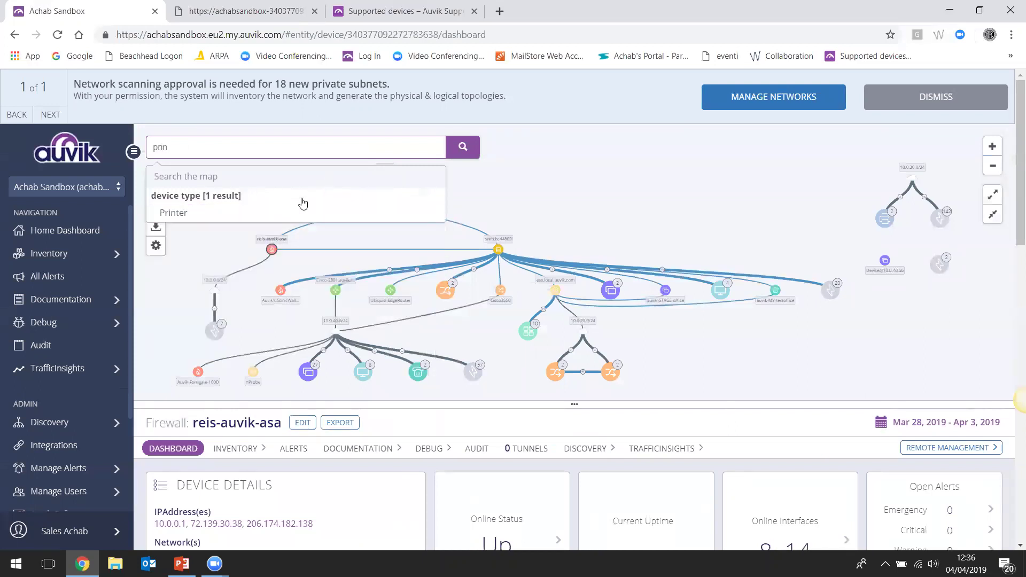
click(295, 215)
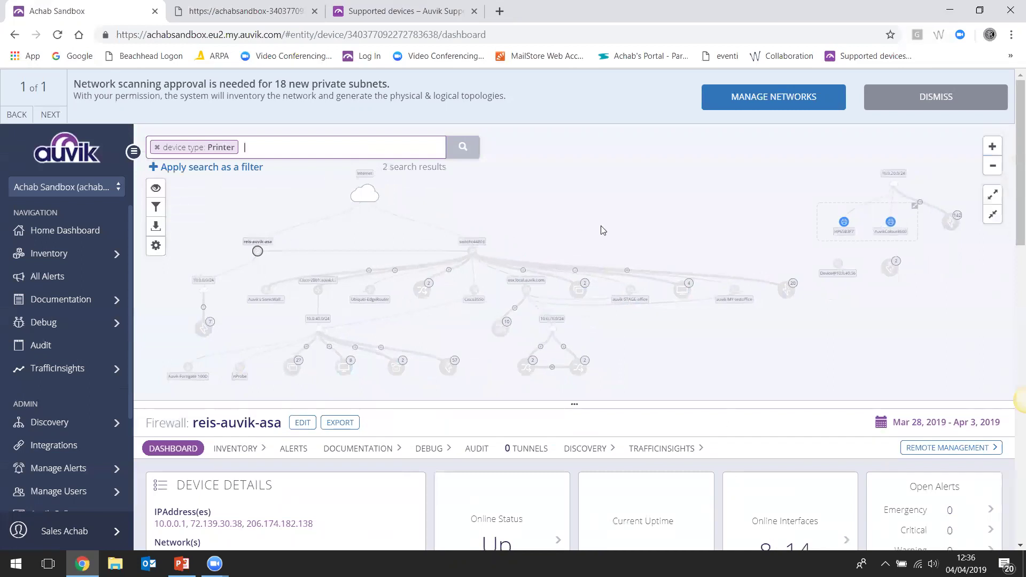
Open the HP65B3F7 printer dashboard, then the AuvikColour8600 printer dashboard
click(844, 227)
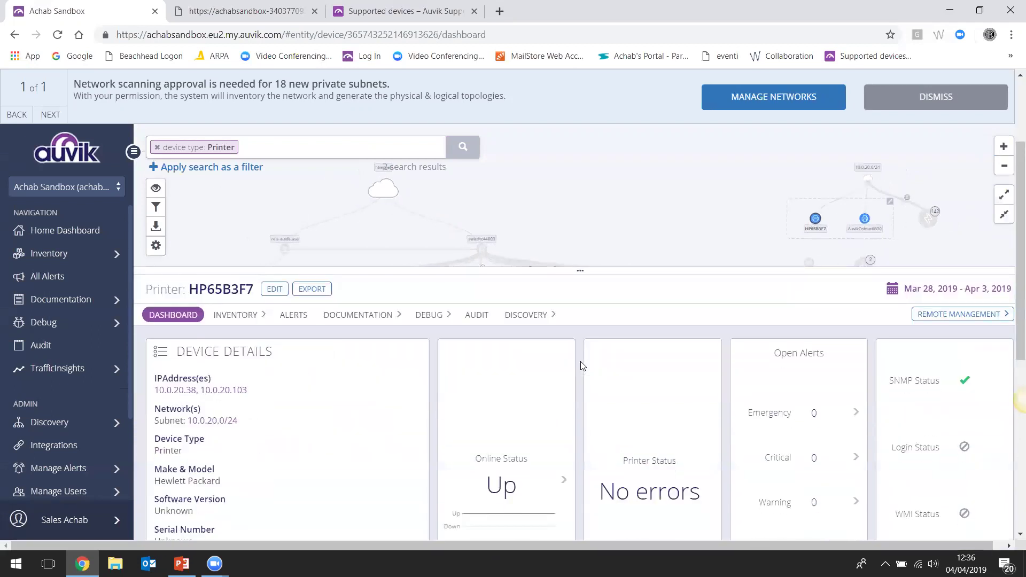
scroll(581, 361, down, 2)
scroll(580, 361, up, 3)
click(864, 218)
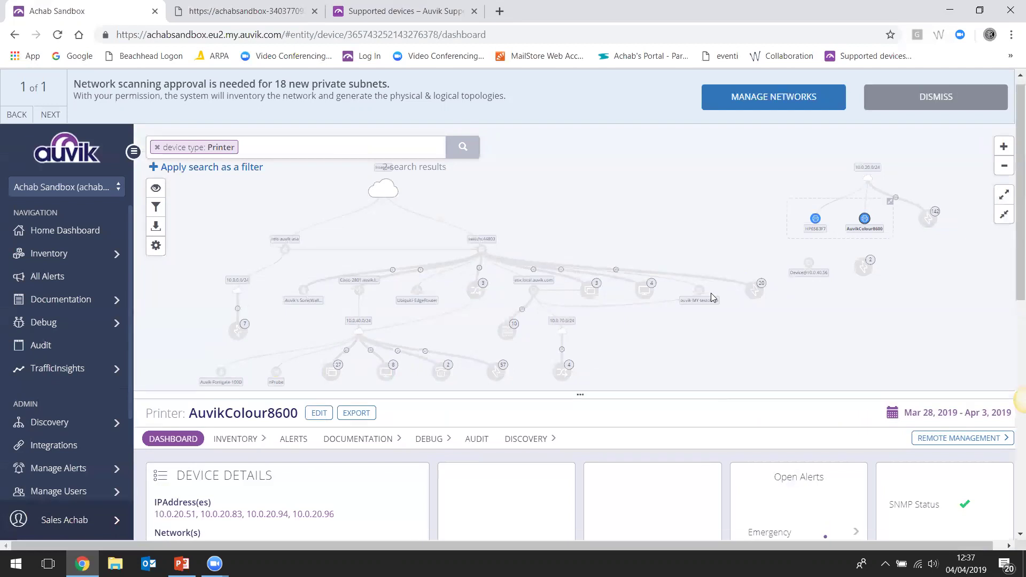
scroll(712, 297, down, 1)
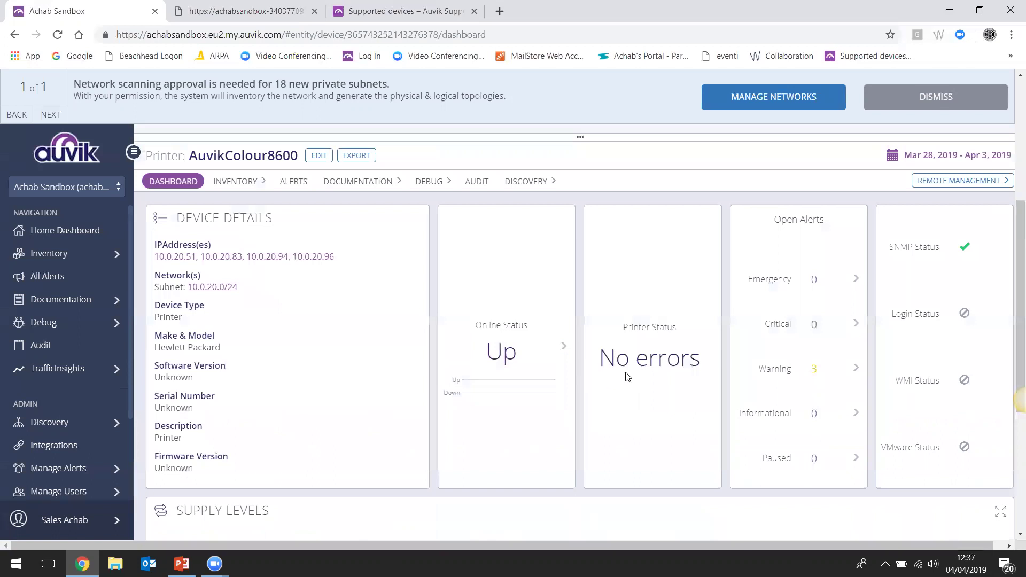
Check the AuvikColour8600's 3 low-ink warning alerts and supply levels, then show Remote Management options
click(812, 374)
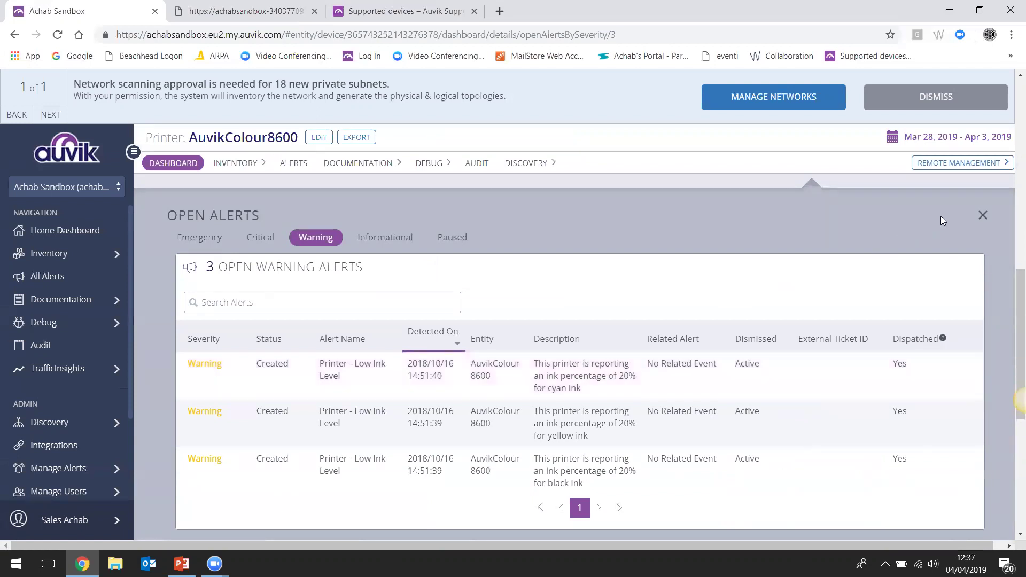
click(982, 215)
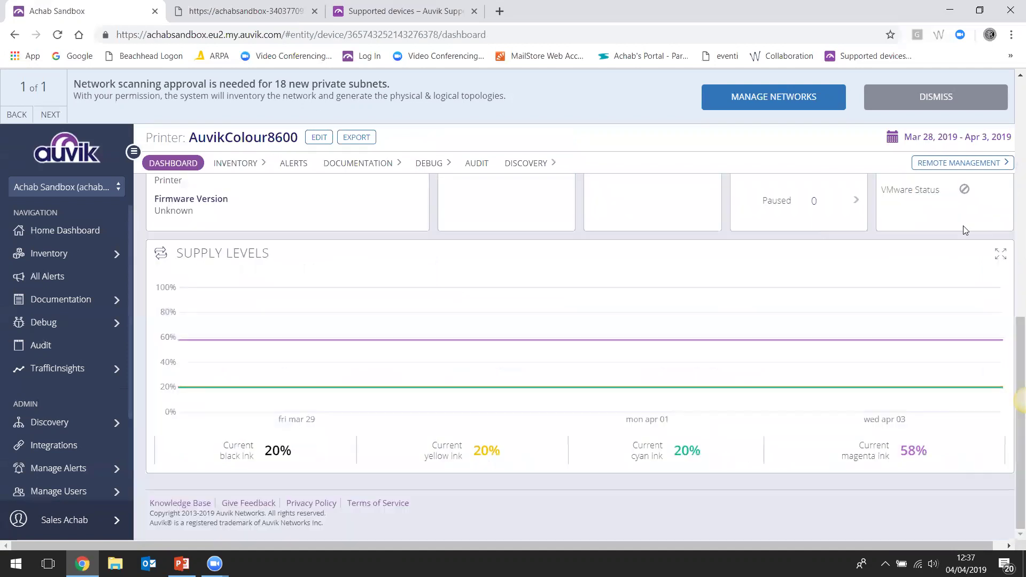
scroll(732, 310, up, 4)
scroll(737, 312, up, 3)
click(960, 324)
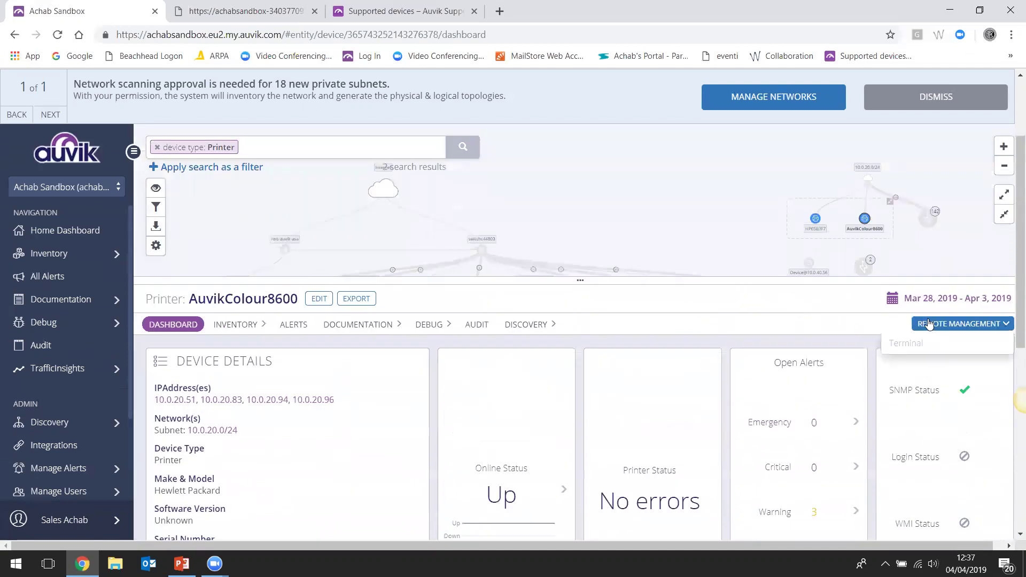
Launch a Remote Browser session to the printer, then close the XML and extra achabsandbox tabs
click(921, 384)
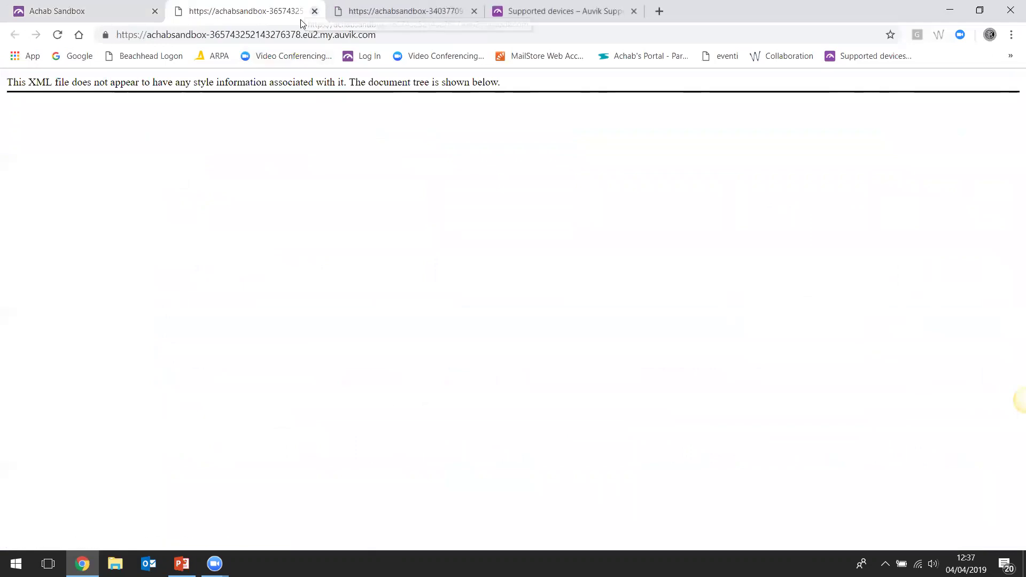
click(315, 10)
click(314, 11)
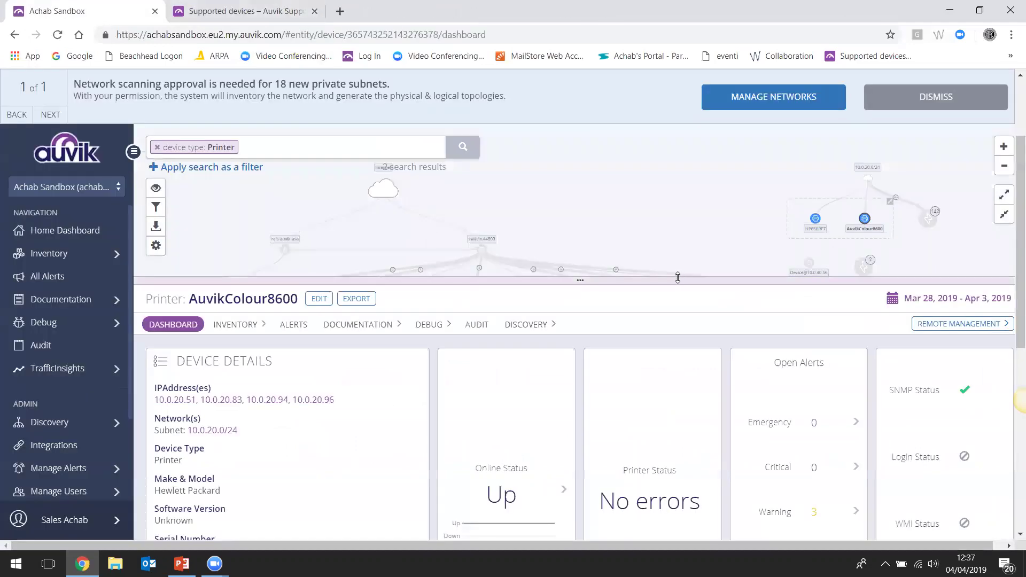
scroll(676, 277, down, 1)
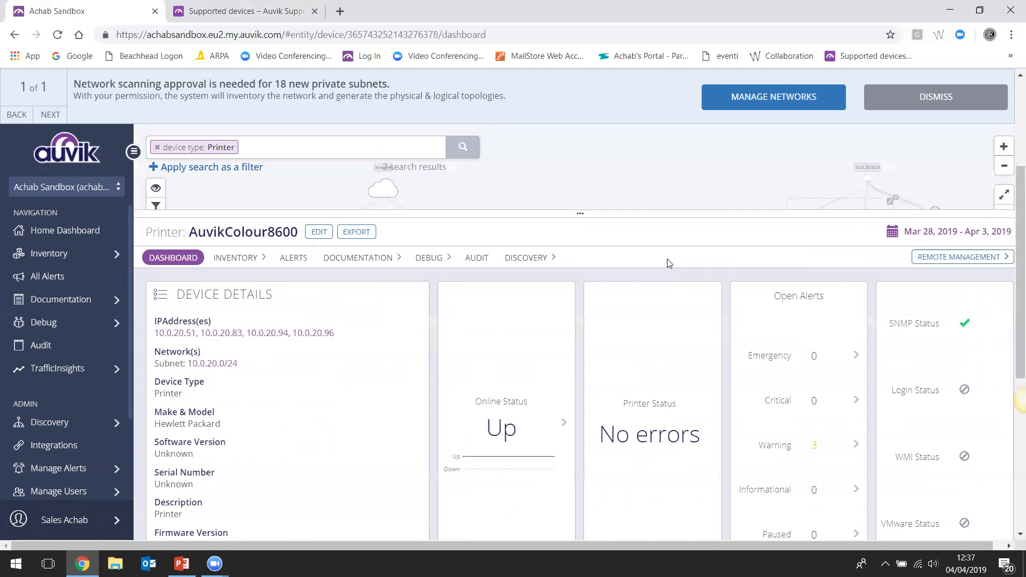
Swap the Printer filter for device type Hypervisor and open the esx.local.auvik.com dashboard
click(158, 147)
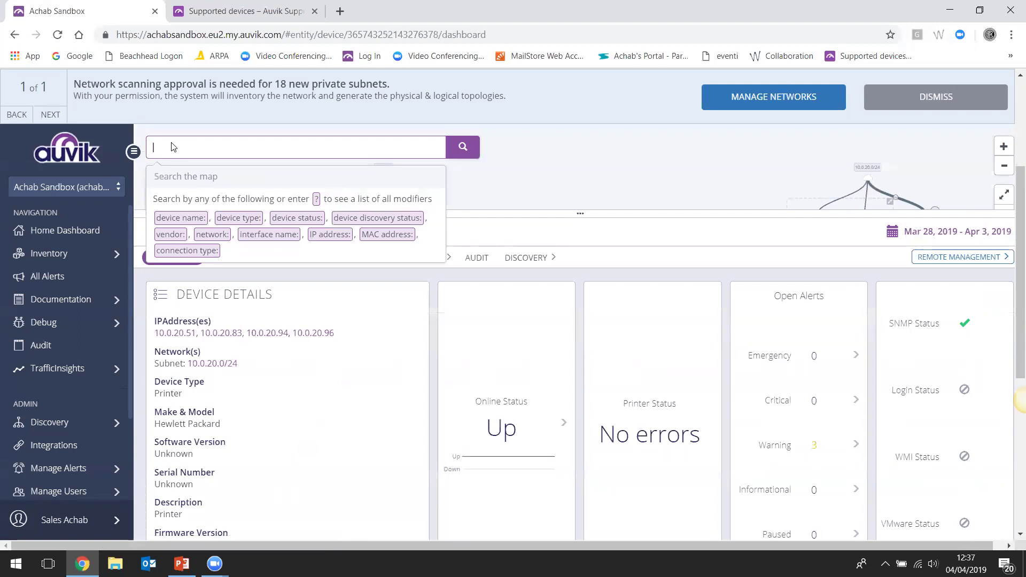
text(hy)
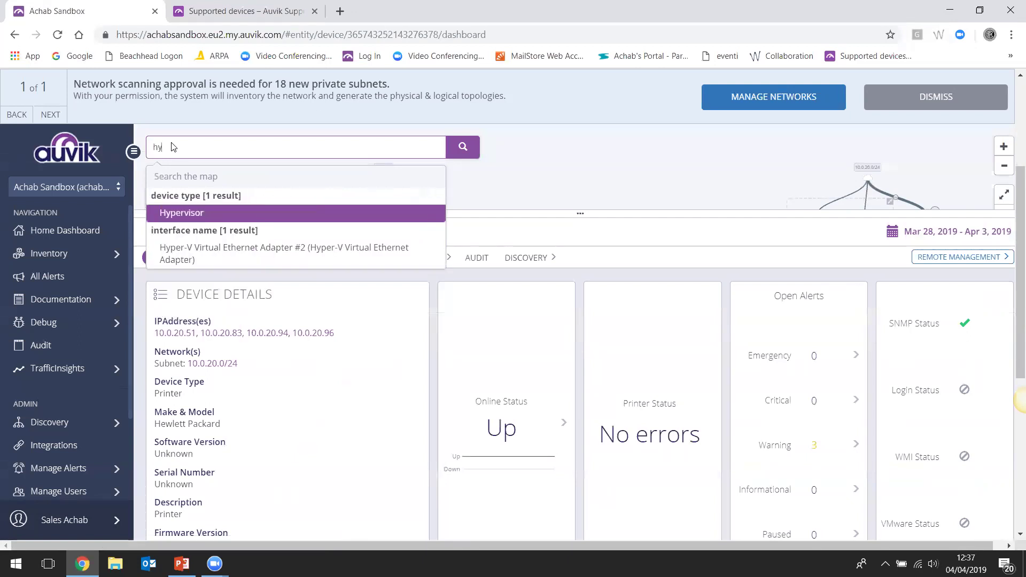
click(178, 213)
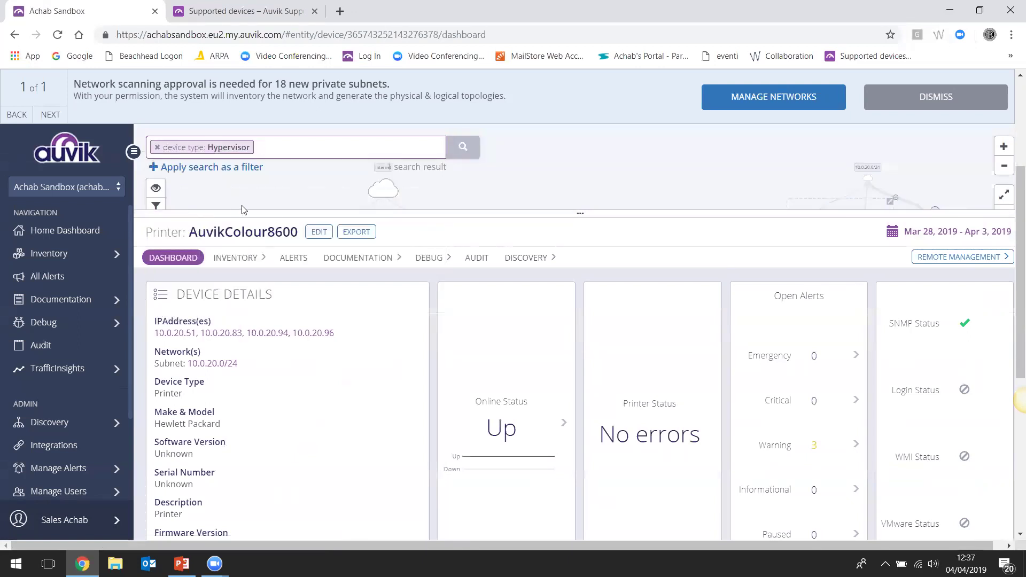
click(582, 214)
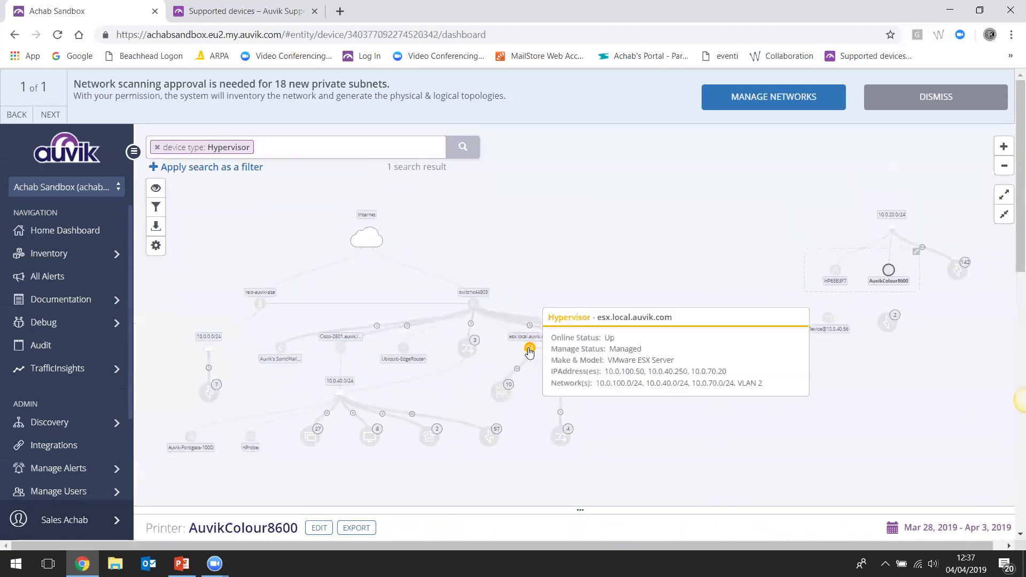
click(529, 350)
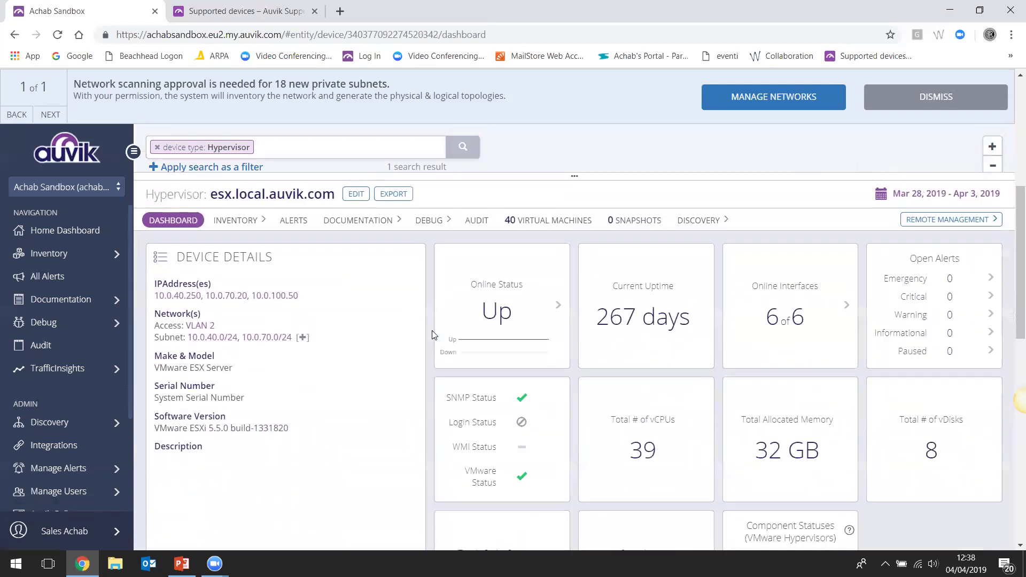
scroll(433, 336, down, 1)
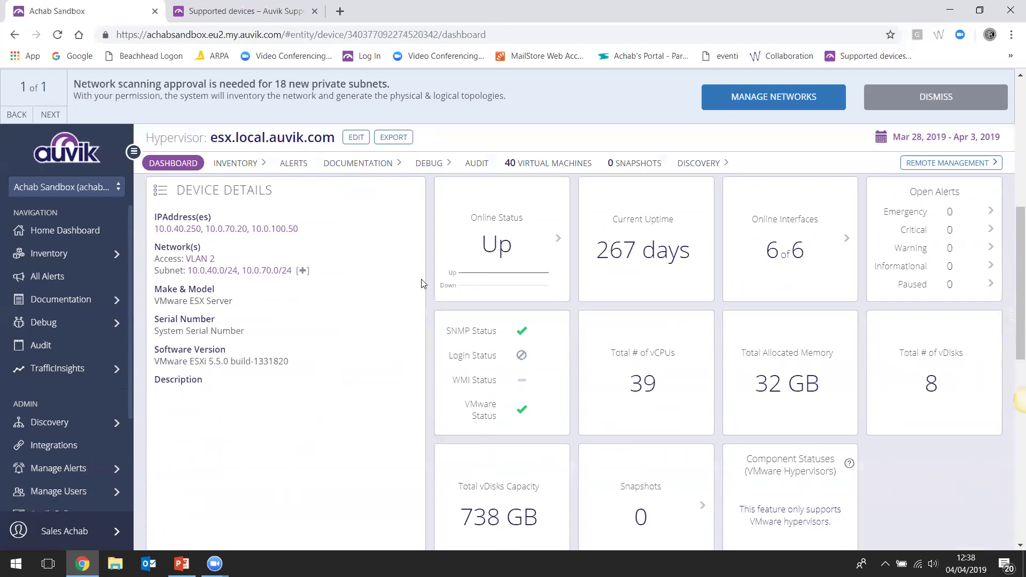
Browse the esx.local.auvik.com 40 VIRTUAL MACHINES table, then bring PowerPoint back on slide 21
click(546, 171)
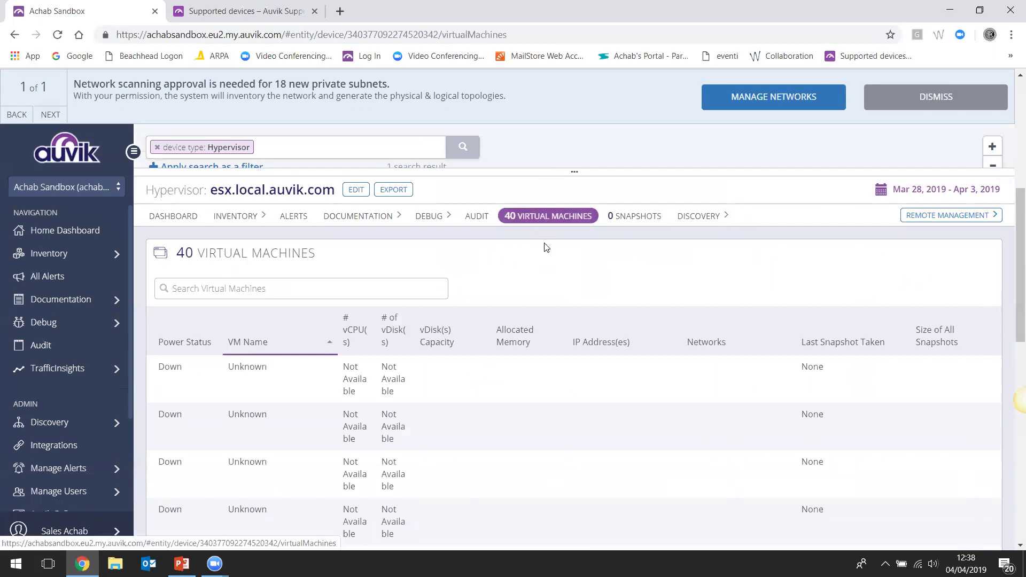
scroll(573, 314, down, 4)
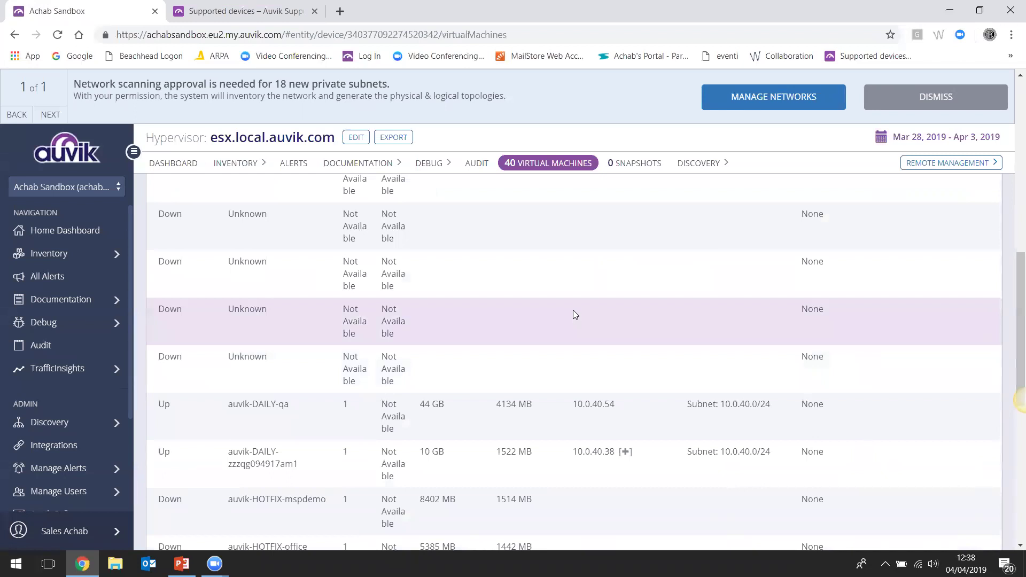
scroll(607, 352, down, 2)
scroll(608, 355, up, 1)
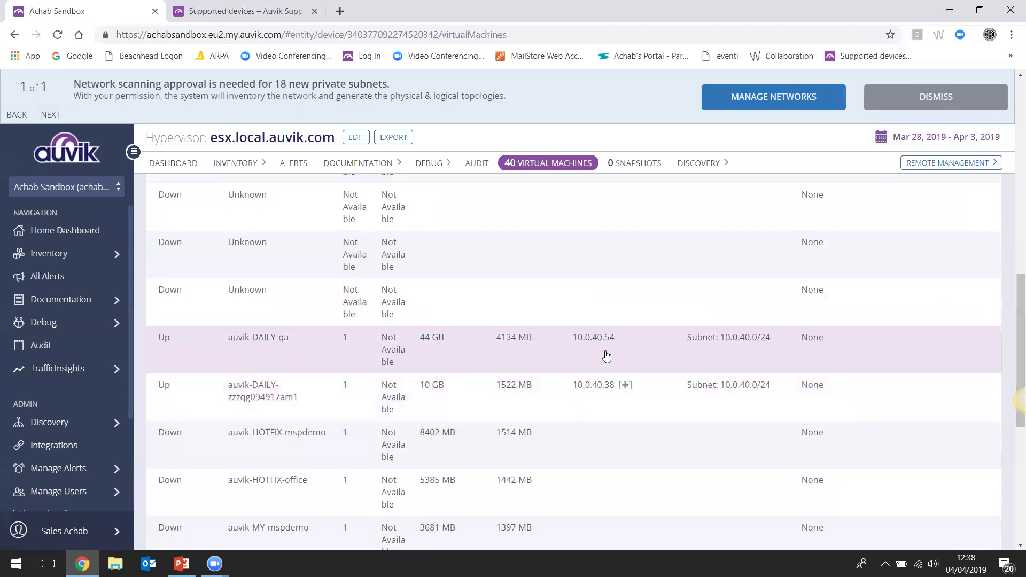
scroll(608, 356, up, 5)
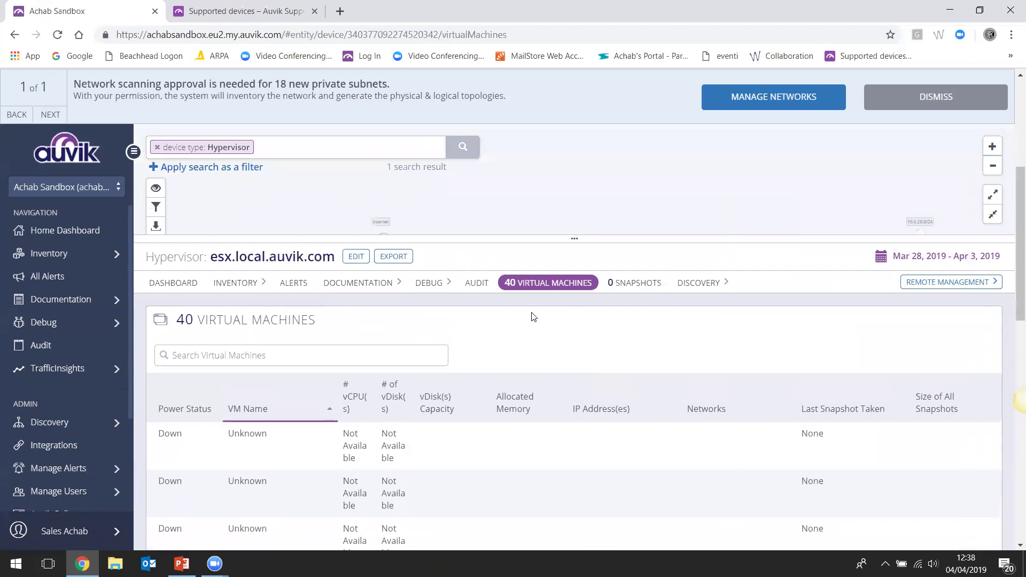
scroll(282, 332, up, 3)
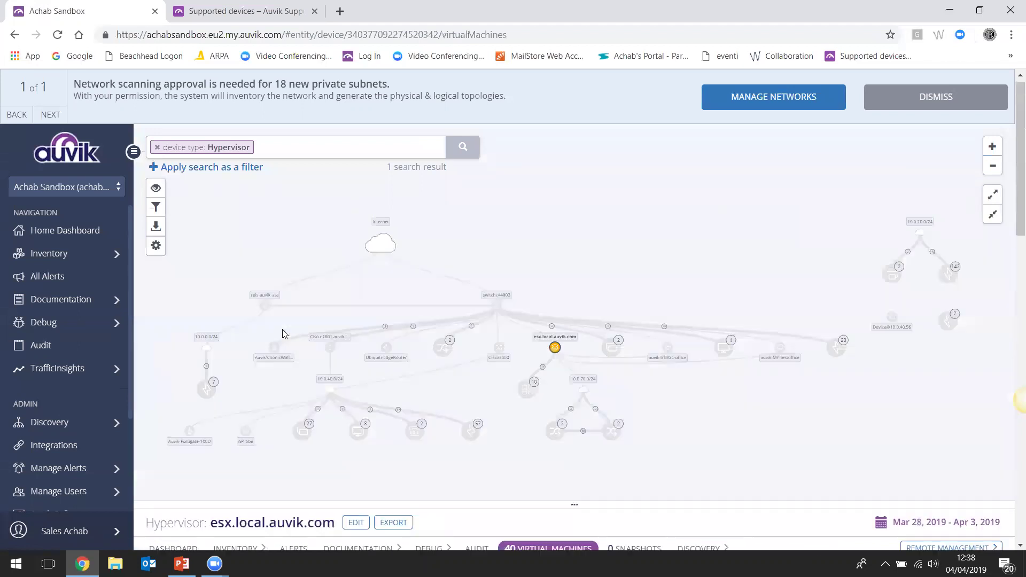
scroll(479, 355, down, 2)
scroll(479, 352, down, 2)
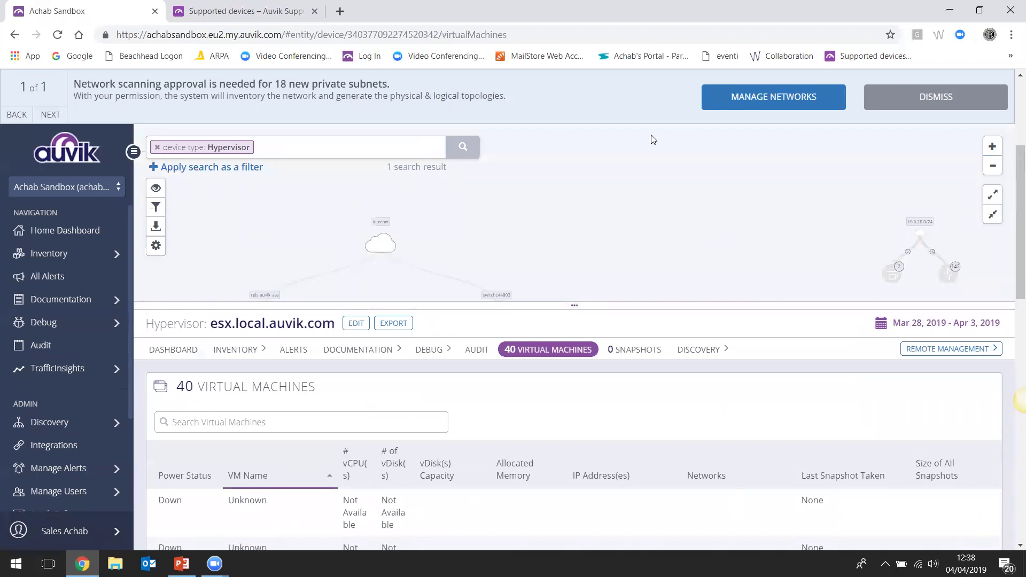
scroll(582, 331, up, 3)
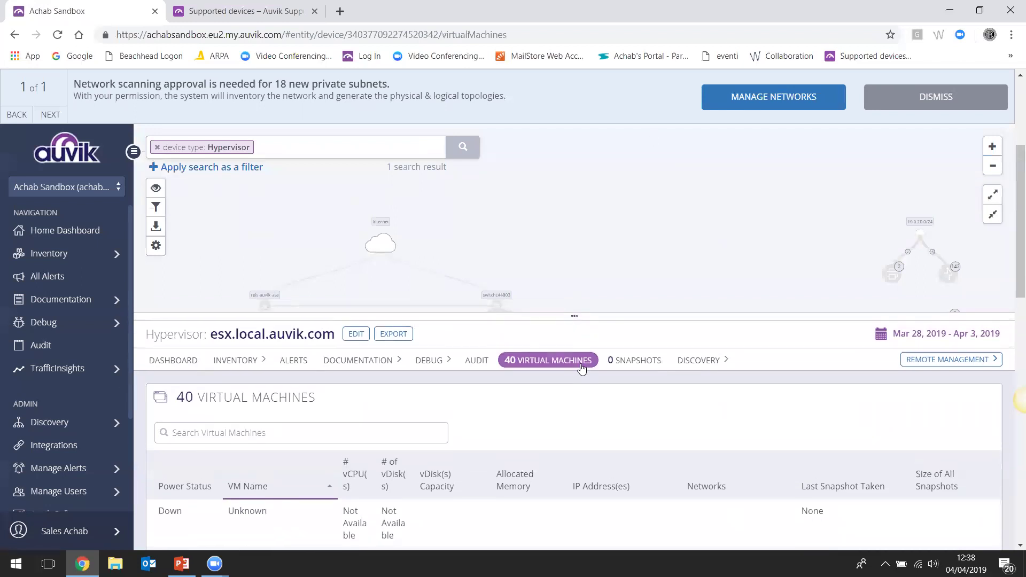
scroll(584, 340, up, 2)
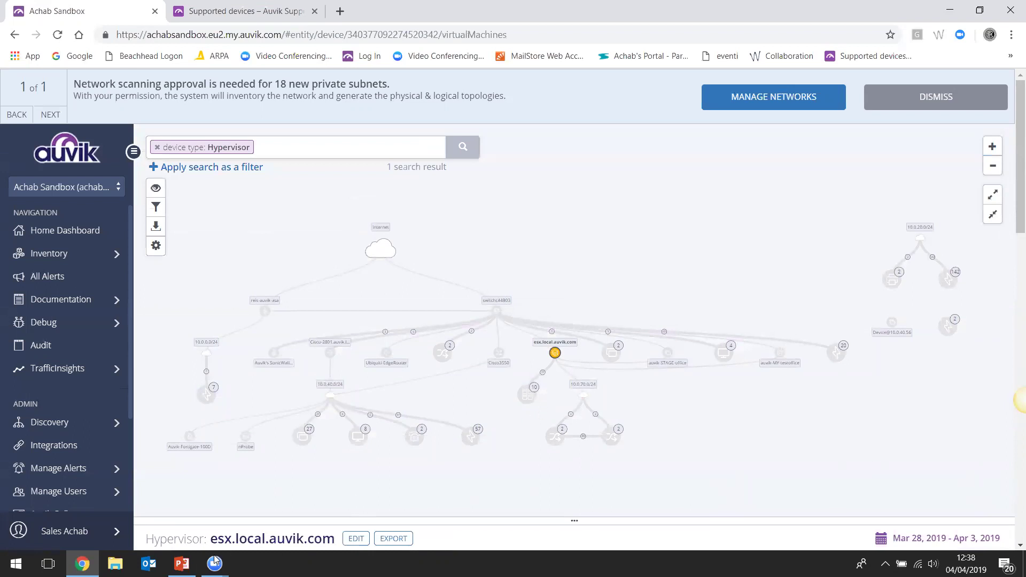
click(181, 564)
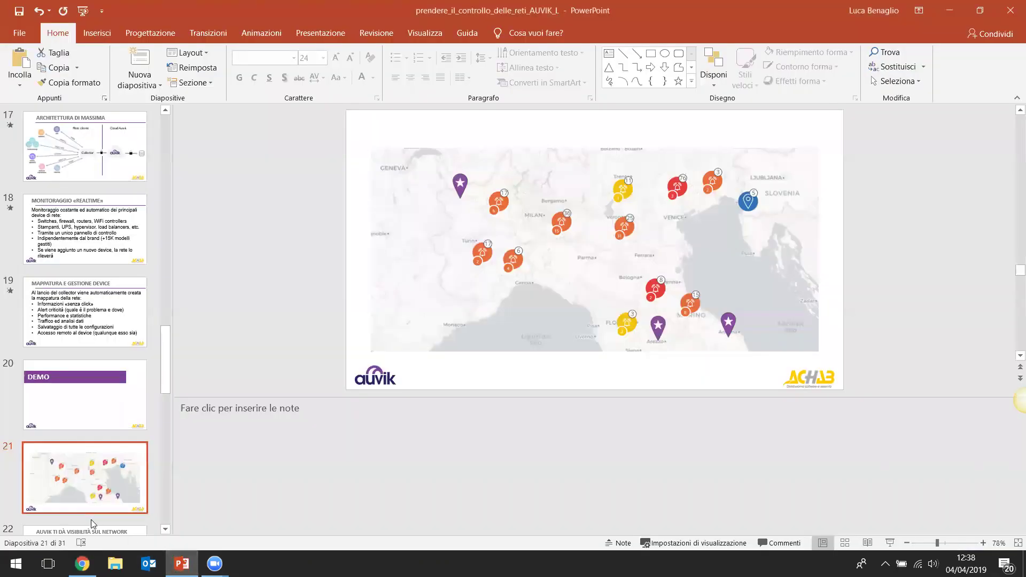